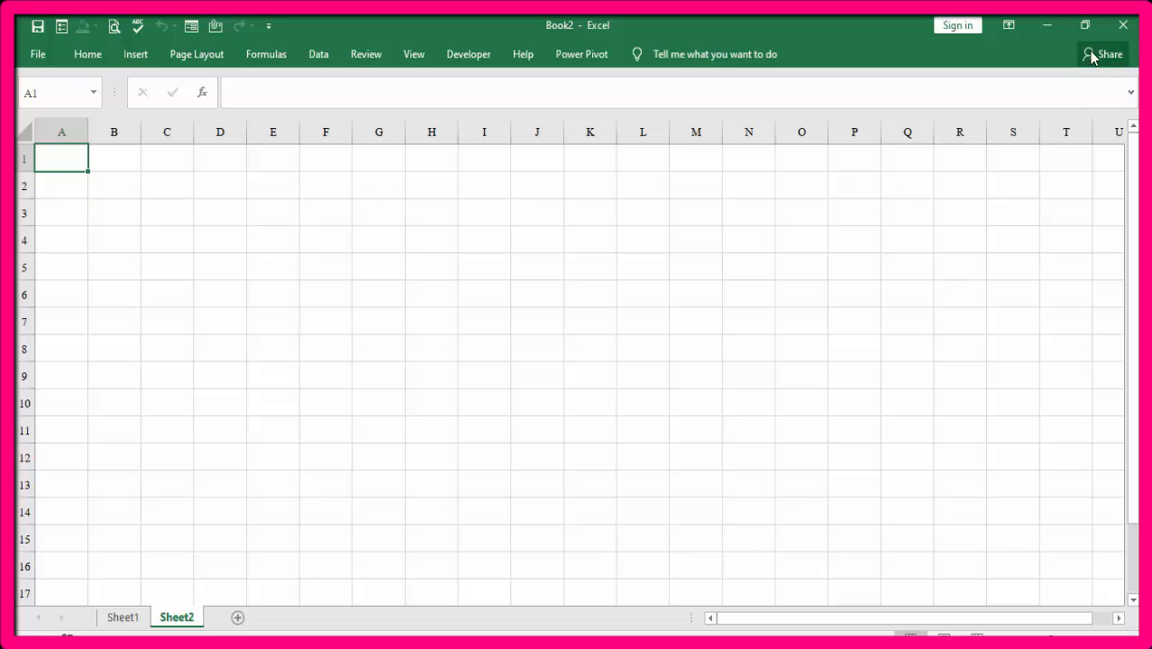
- Show the ribbon's tabs and commands permanently and fill all cells of Sheet2 with the turquoise fill color
click(1009, 27)
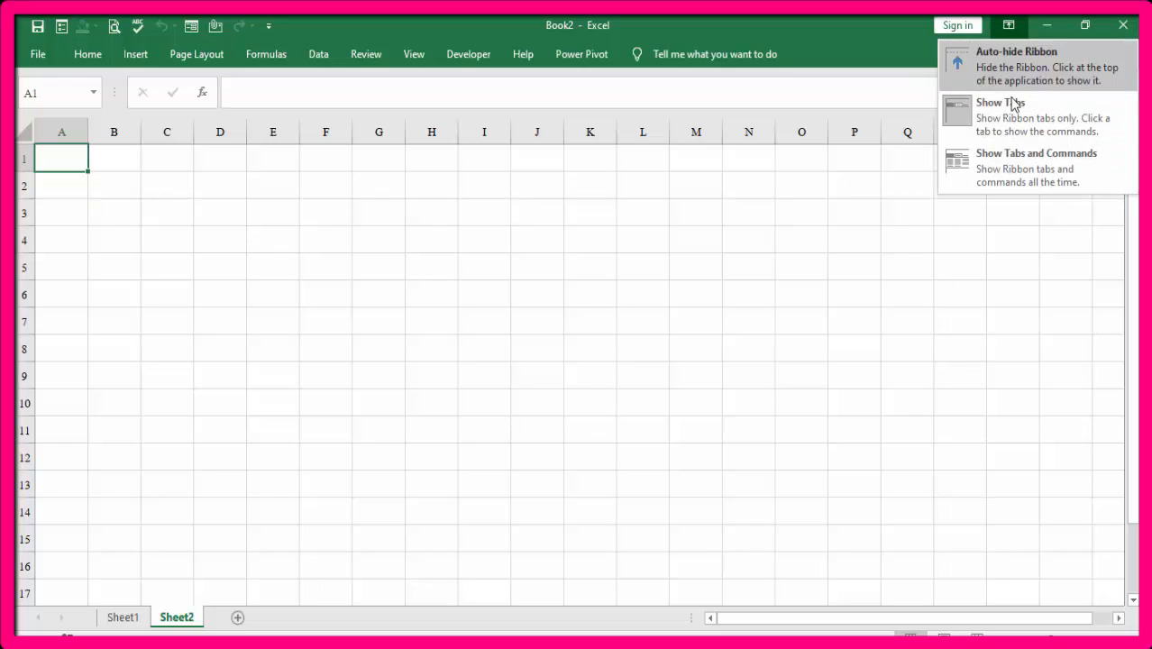
click(1015, 162)
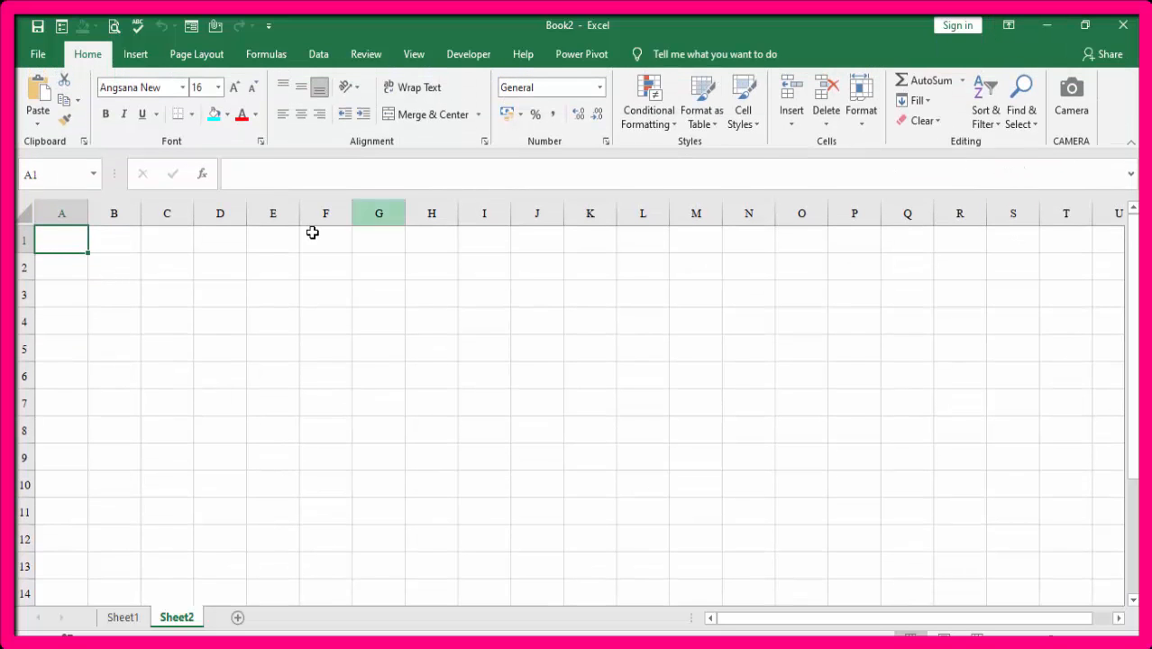
click(28, 217)
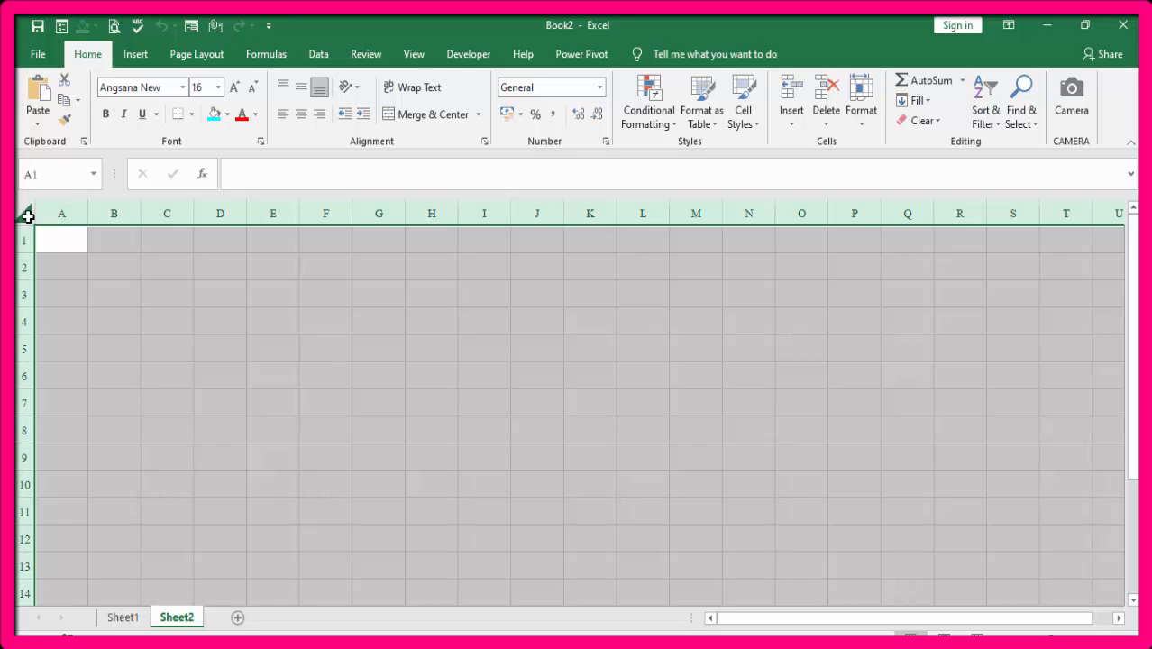
click(215, 115)
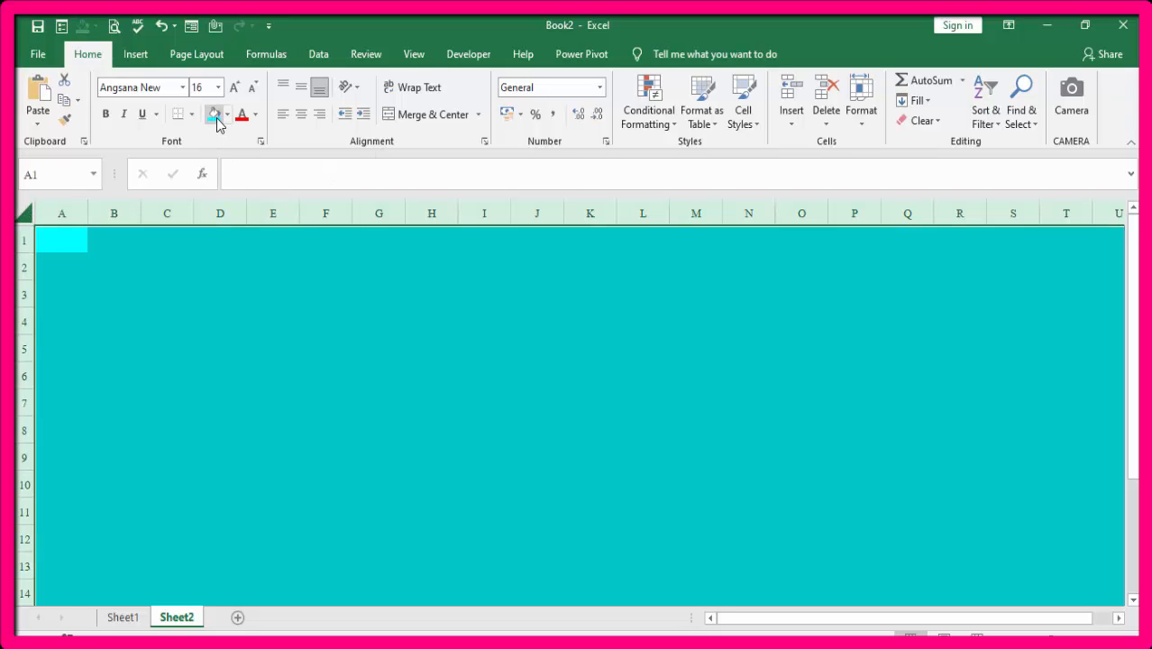
click(566, 297)
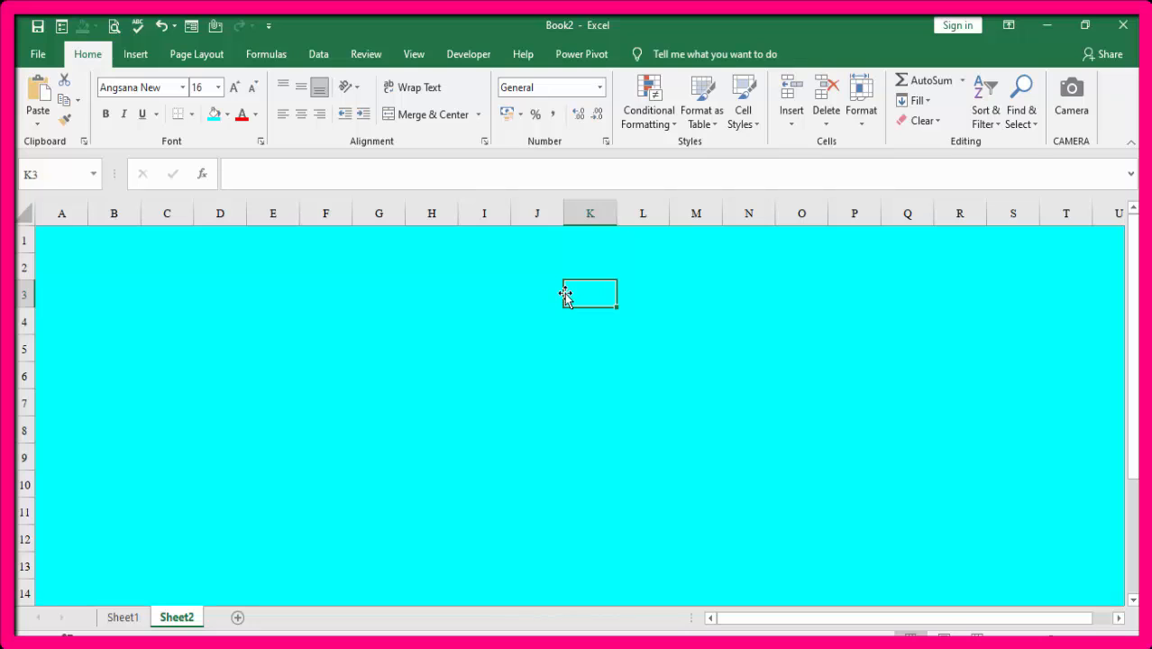
- Insert the picture wheel2.png from this device and scale it to about 10.35 cm square, placed across columns E to K
click(135, 56)
click(212, 119)
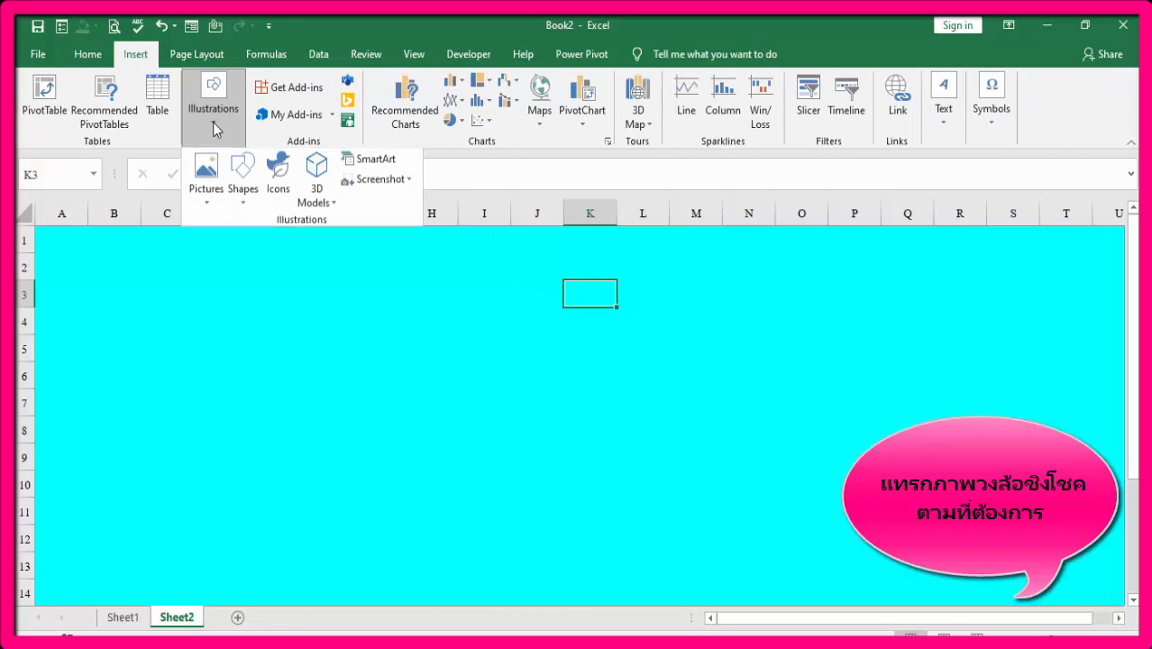
click(210, 189)
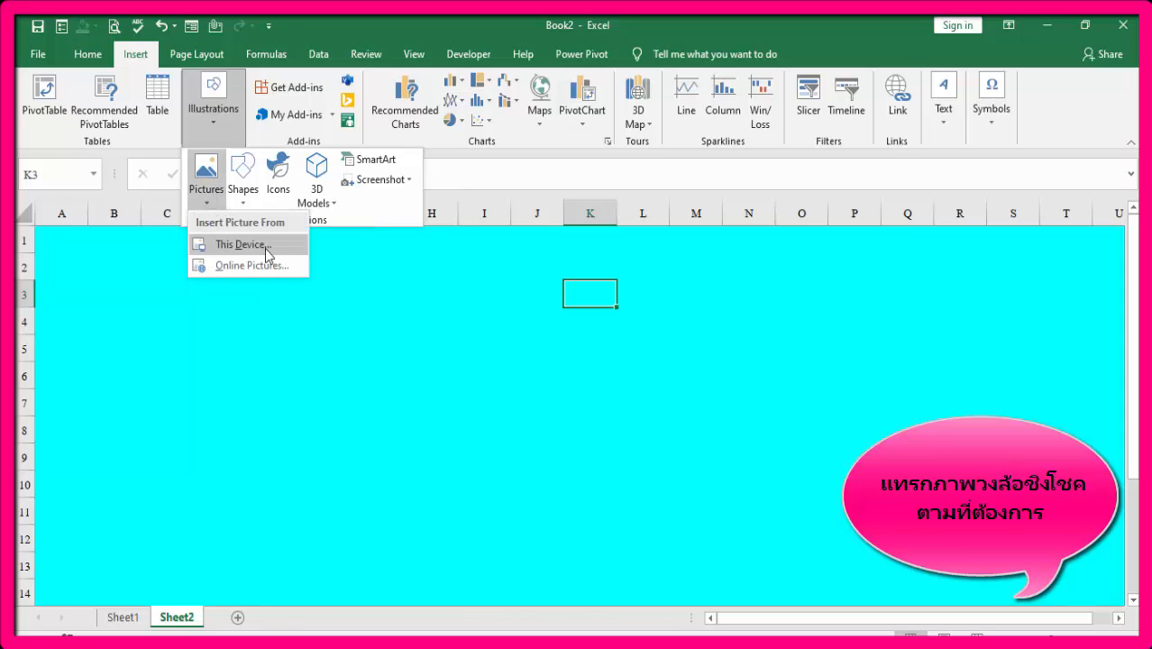
click(261, 245)
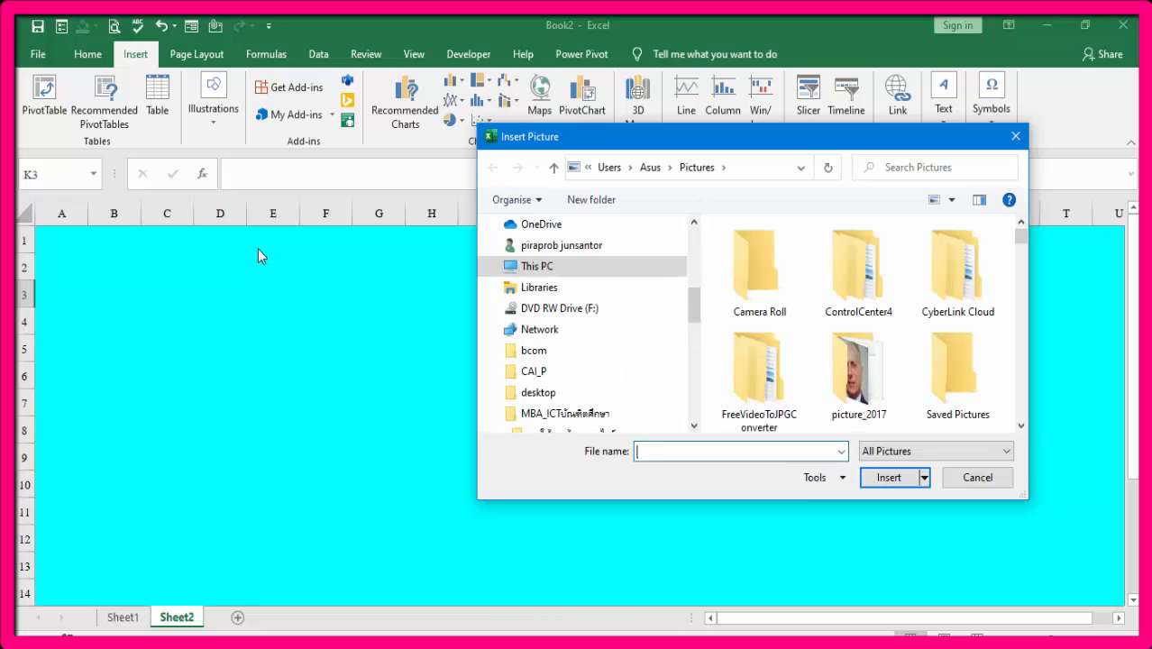
text(whe)
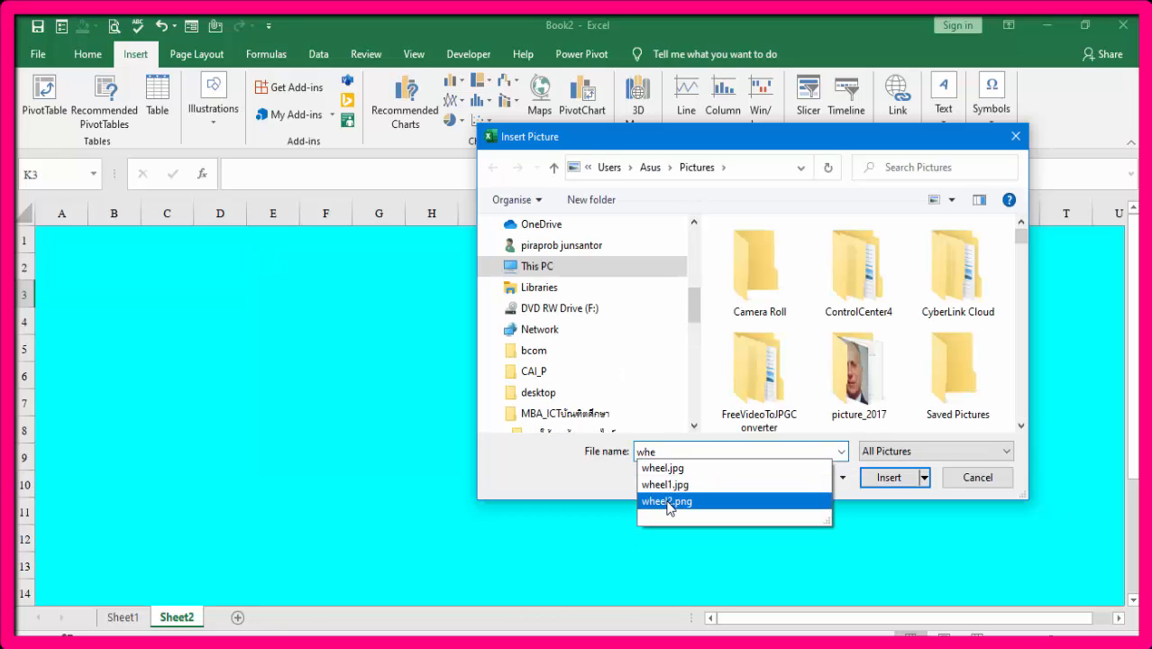
click(667, 501)
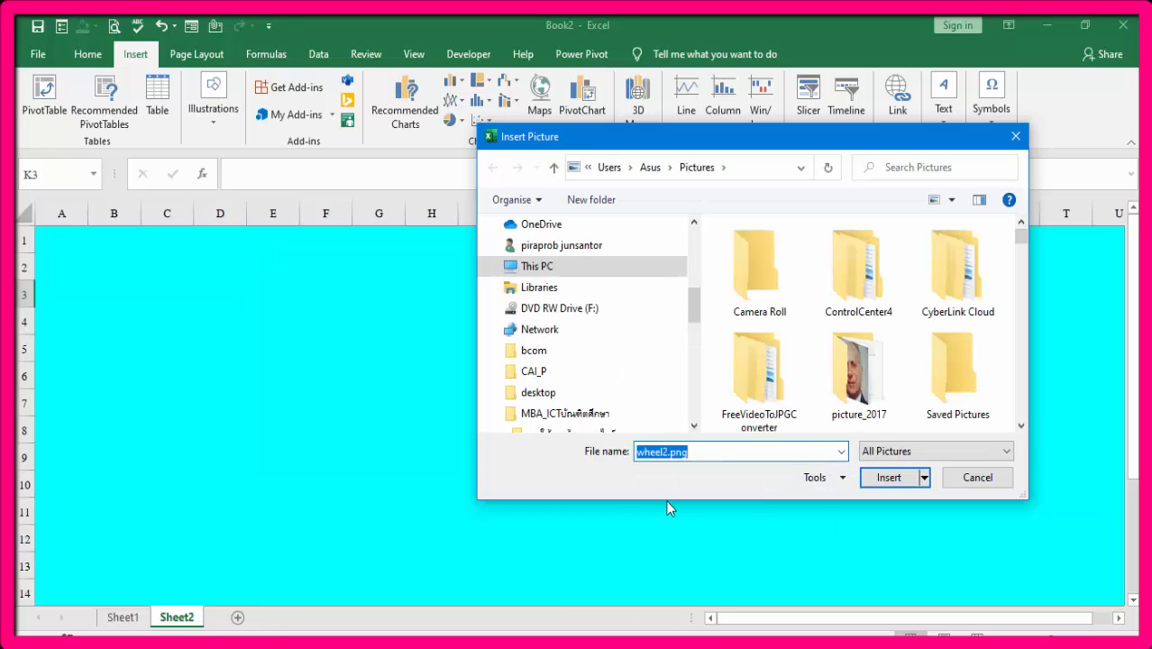
click(878, 480)
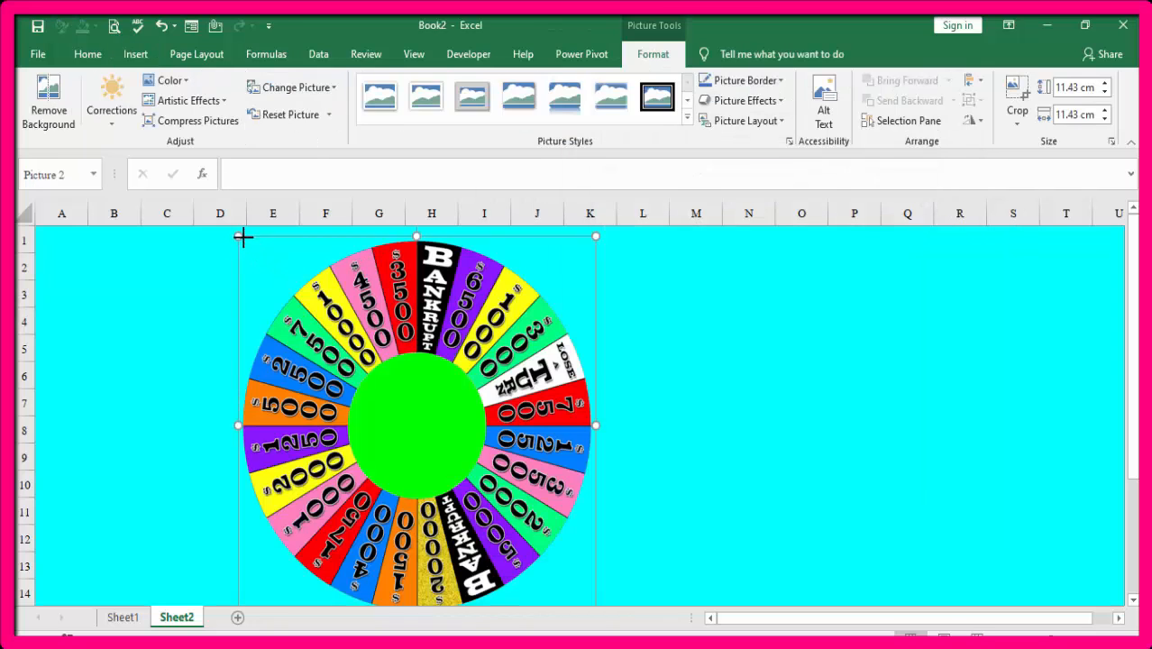
drag(243, 237, 273, 271)
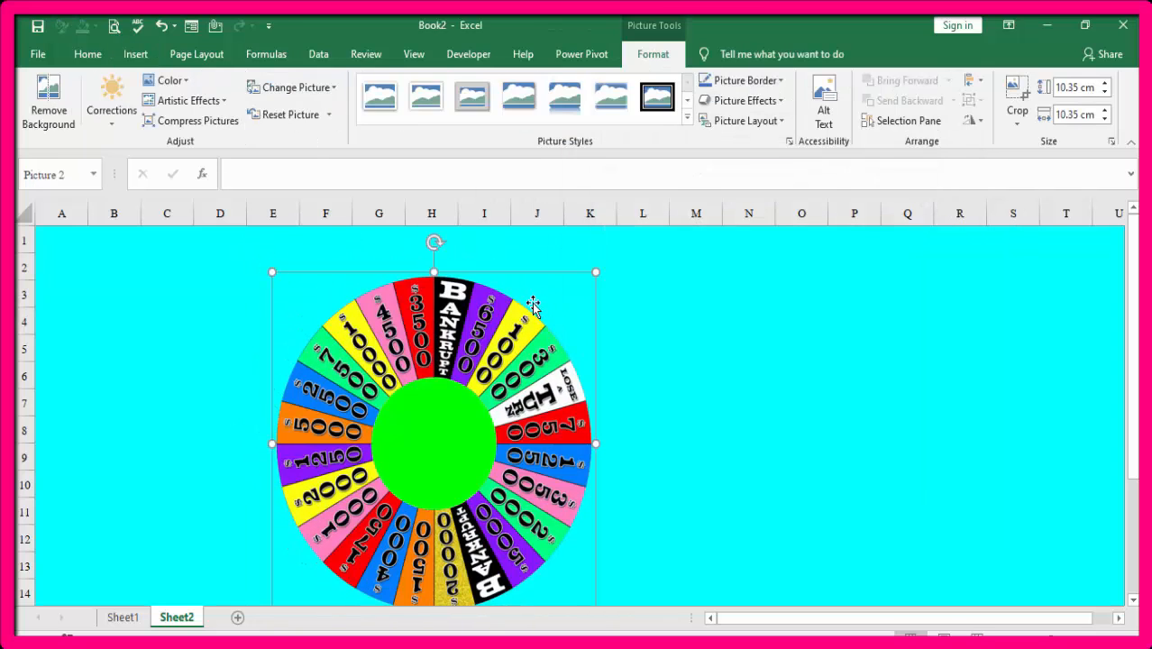
drag(533, 306, 547, 286)
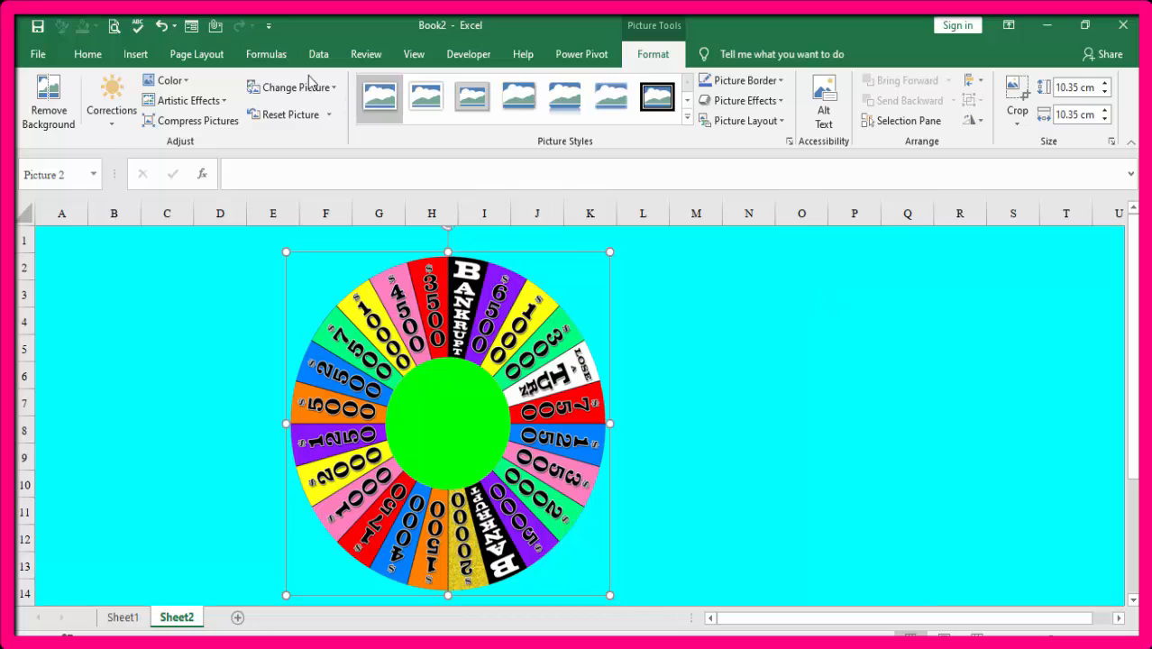
- Draw a lightning bolt shape about 1.48 cm high and 2.96 cm wide beside the wheel's upper-left edge
click(137, 55)
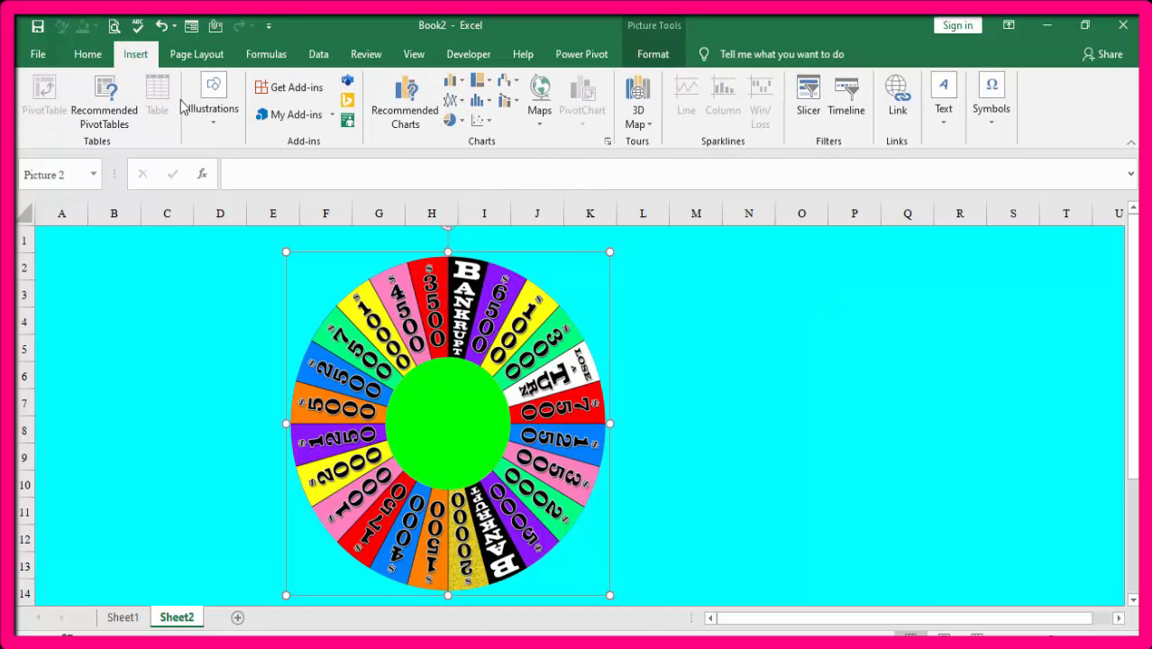
click(205, 121)
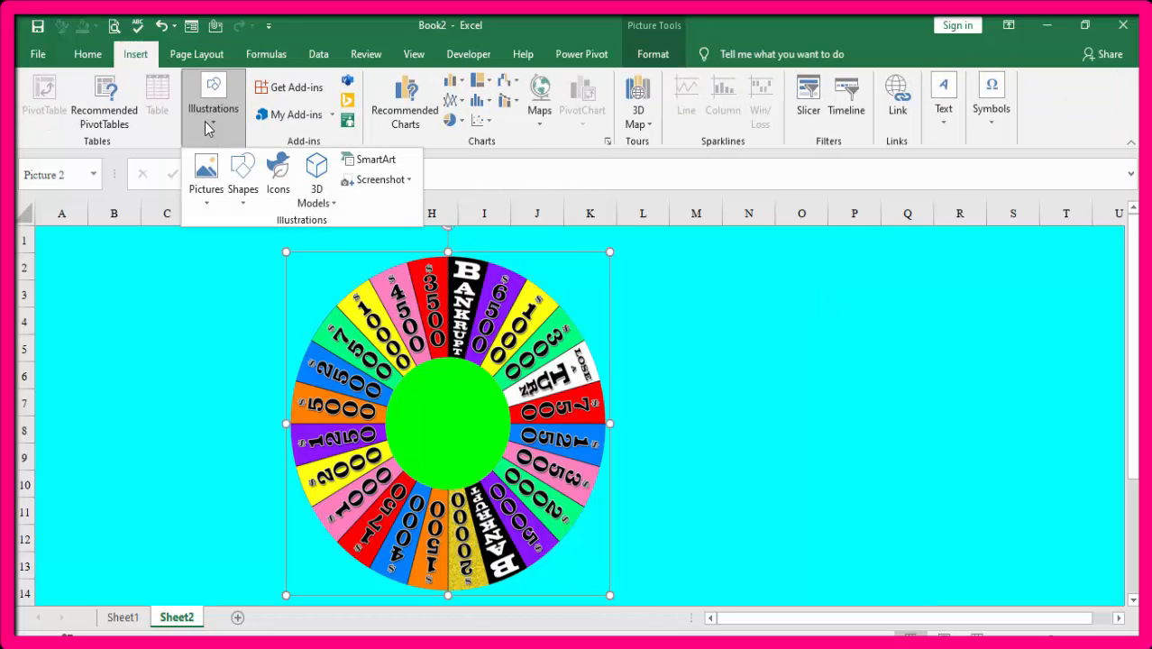
click(243, 185)
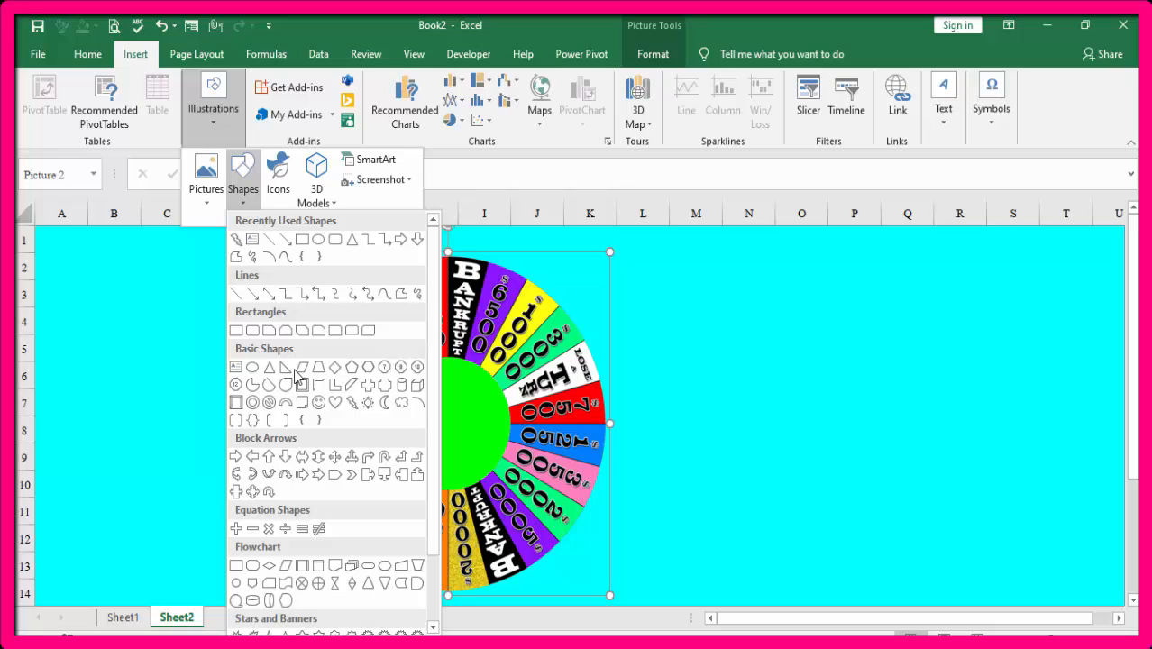
click(352, 406)
mouse_move(180, 296)
mouse_down()
mouse_move(200, 334)
mouse_move(274, 346)
mouse_up()
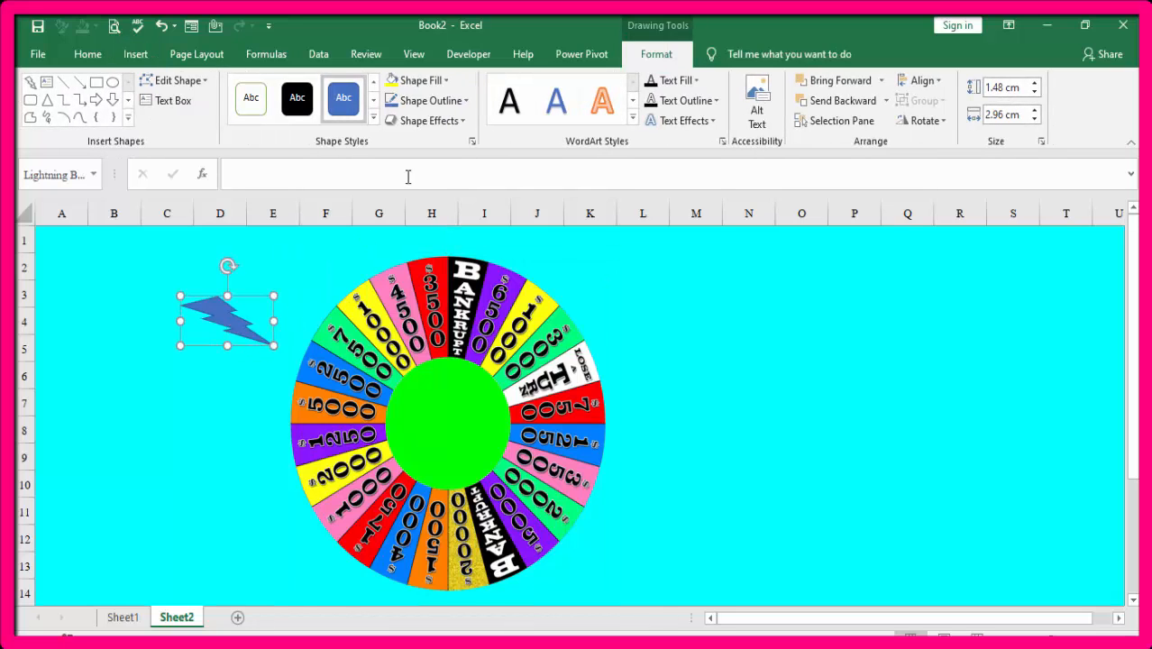
- Fill the lightning bolt with standard orange and move it so its tip touches the wheel's edge
click(416, 81)
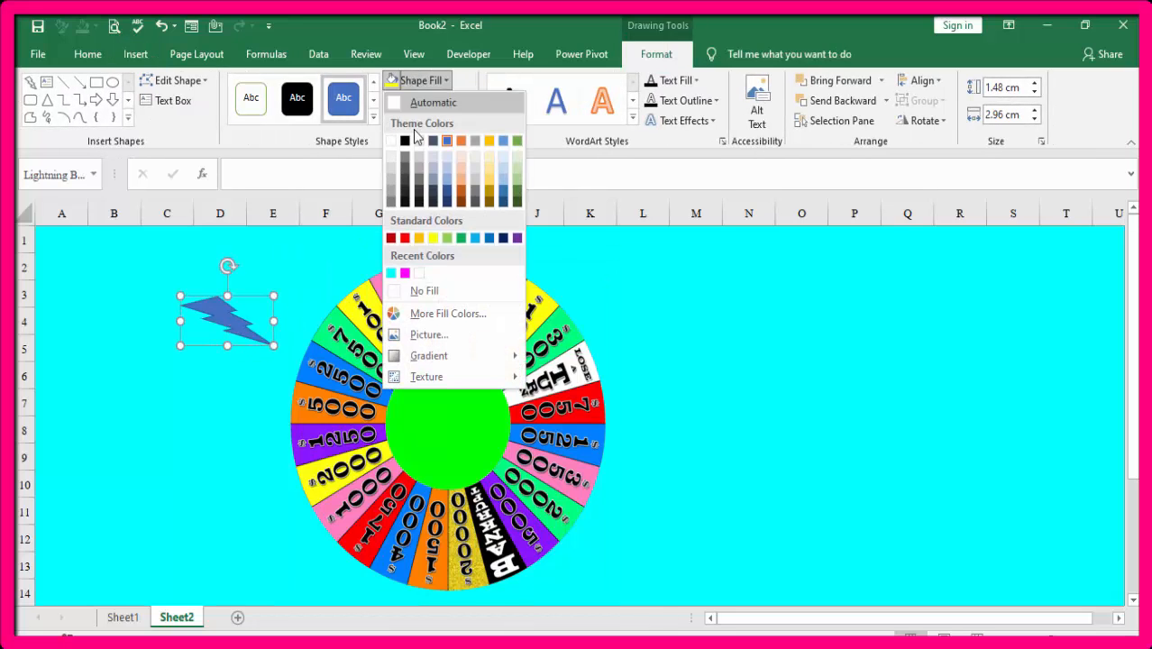
click(419, 237)
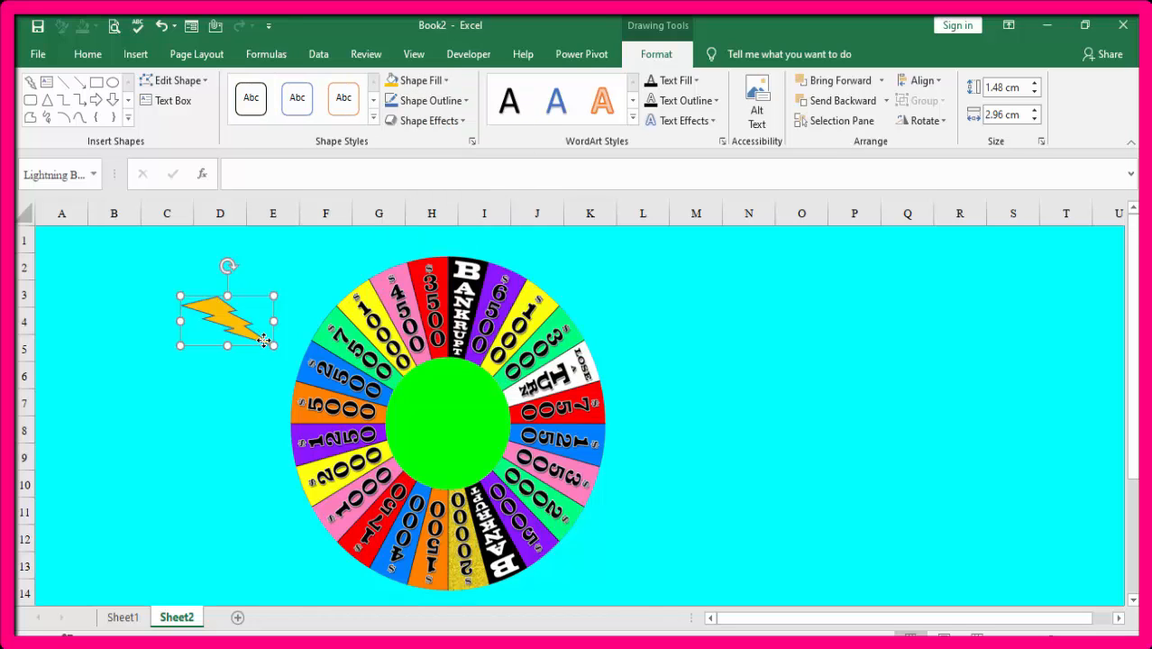
drag(263, 340, 283, 347)
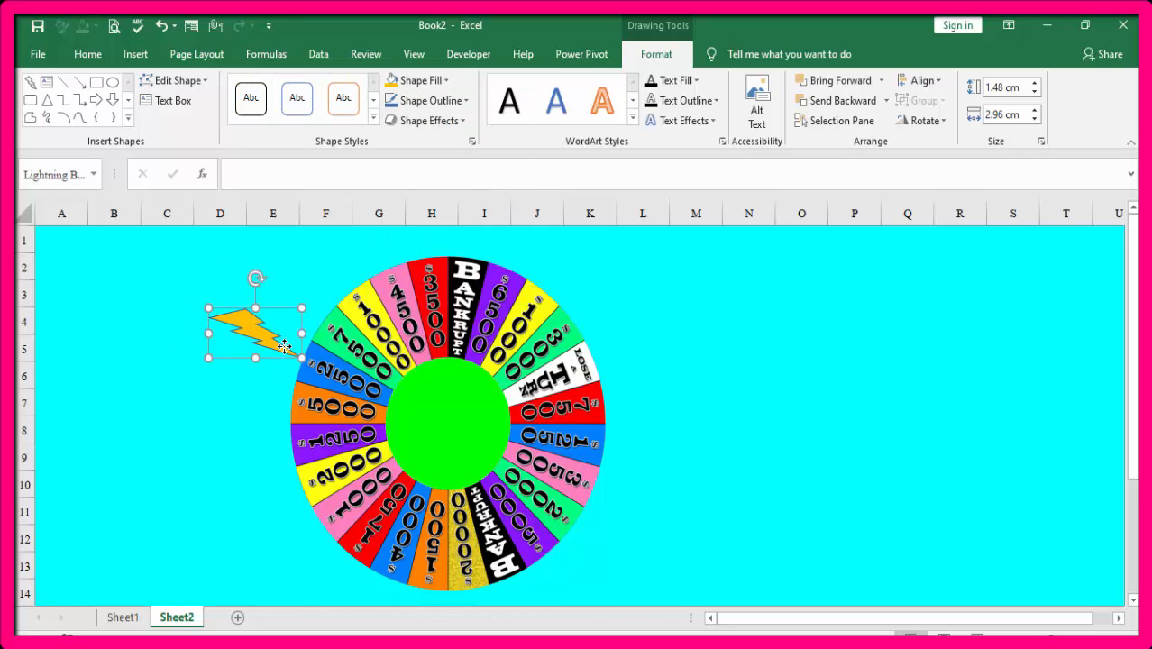
- Check the wheel picture's object name and insert a new module into Book2 in the Visual Basic editor
click(413, 287)
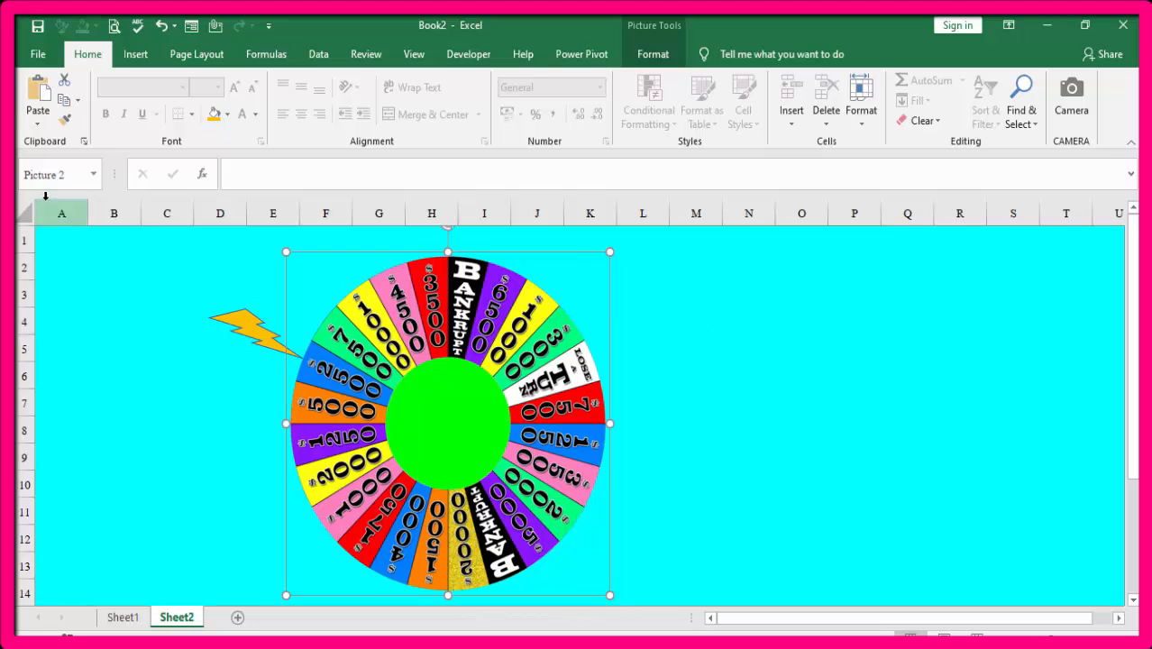
click(69, 182)
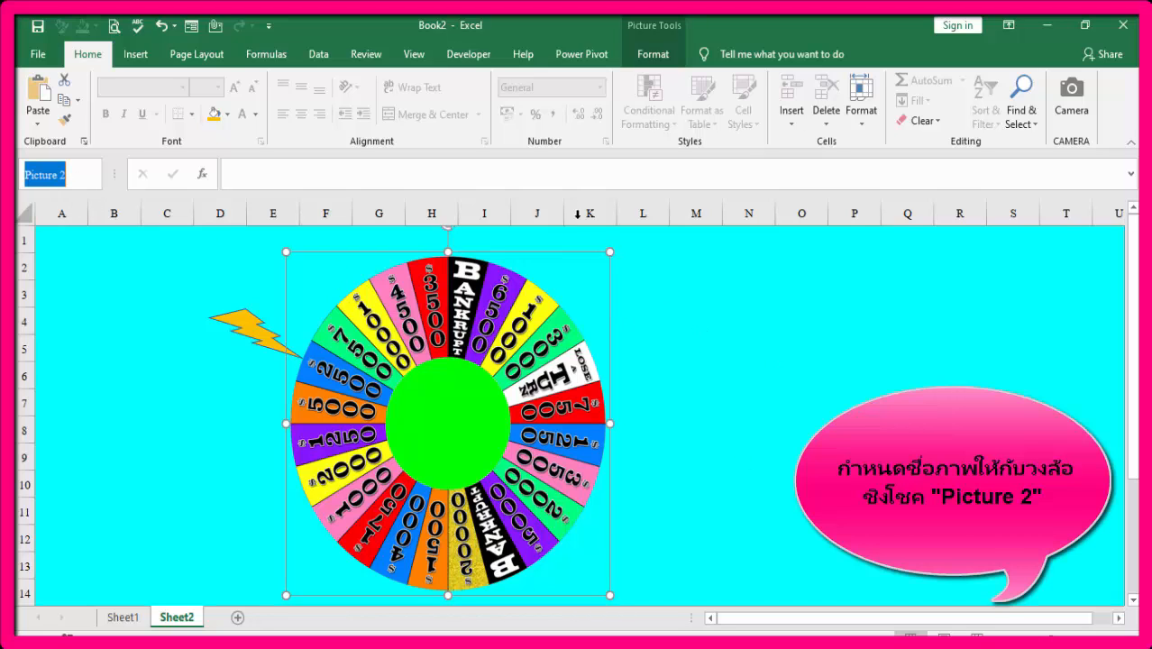
click(469, 56)
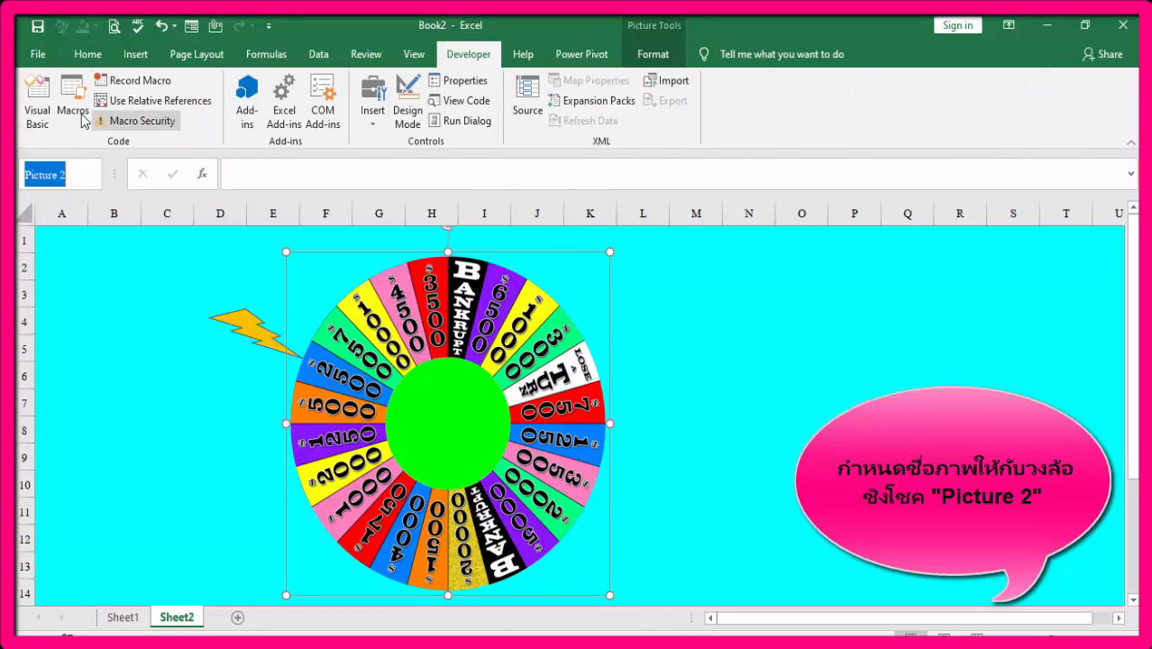
click(44, 120)
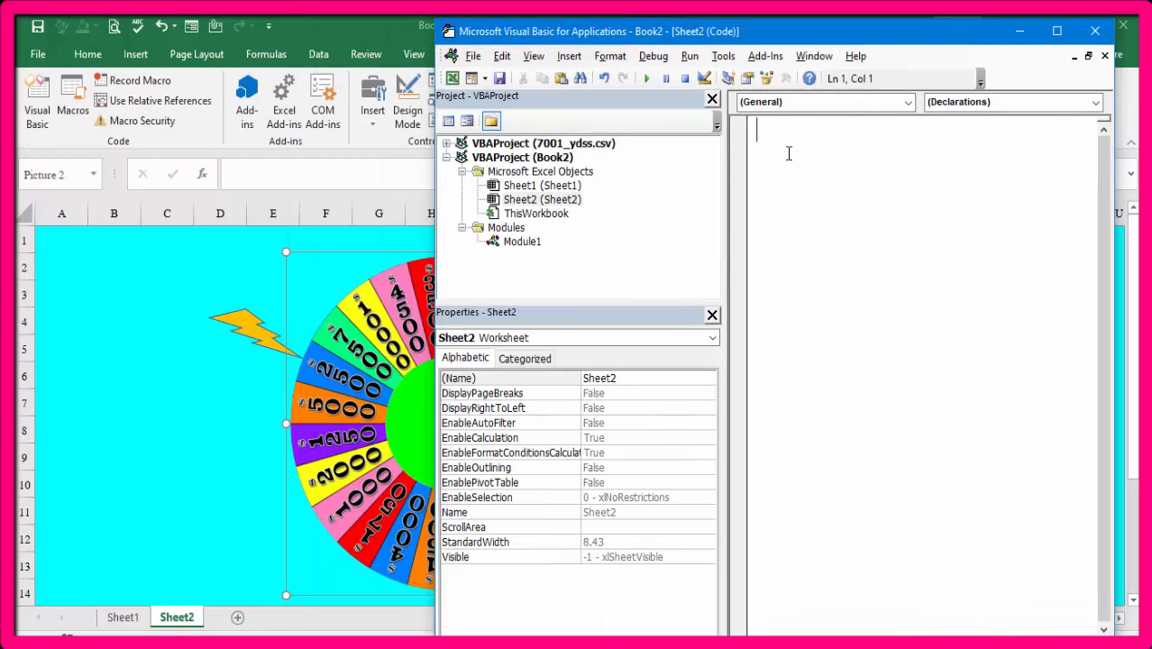
click(587, 56)
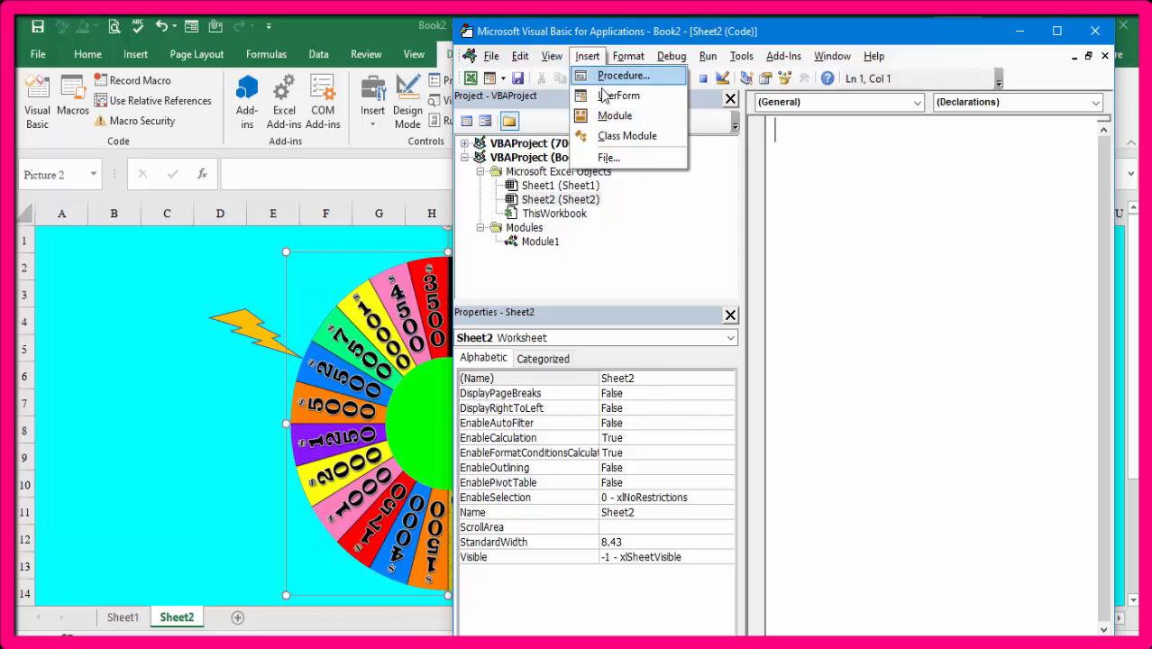
click(614, 116)
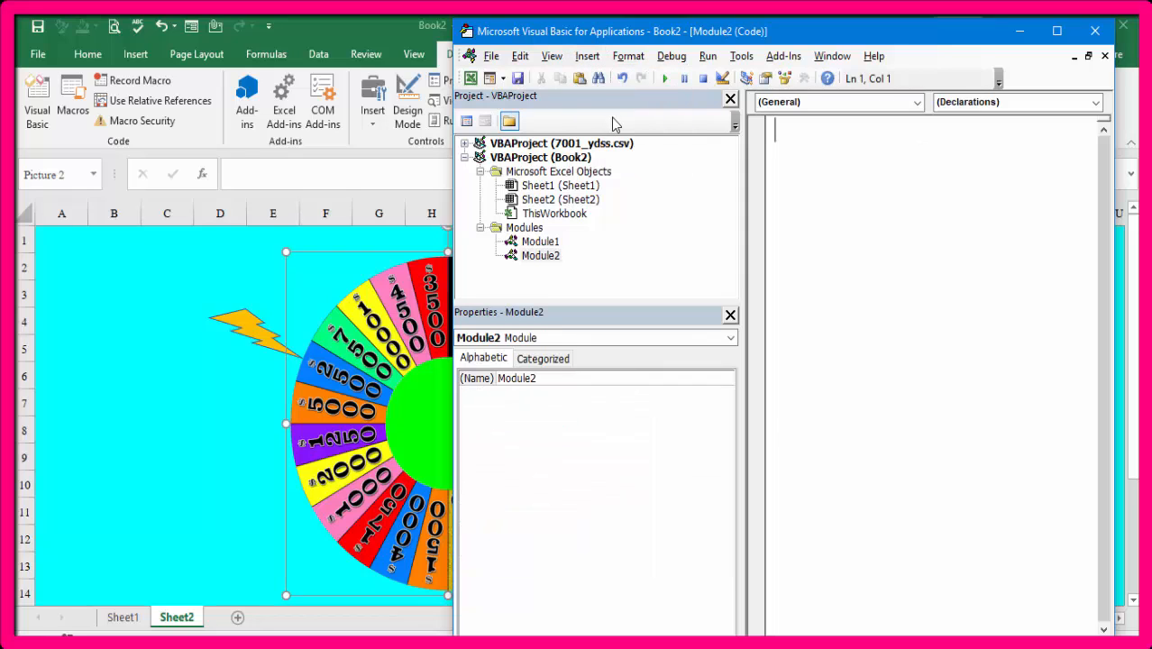
- Write a spinwheel() macro in Module2 that rotates "Picture 2" in increments of 10, looping 1 To 100 with xt = 0.05, and widen the code pane
click(545, 257)
click(806, 152)
text(Sub spinwheel() mx = WorksheetFunction.RandBetween(5, 11) xt = 0.05 For i = 1 To 100     If i Mod mx = o Then         xt = xt + 0.1         If xt > 0.4 Then         Exit For         End If     End If ActiveSheet.Shapes("Picture 2").IncrementRotation 10 t = Timer Do While Timer < t + xt DoEvents Loop ActiveSheet.Shapes("Picture 2").IncrementRotation 10 Next  End Sub)
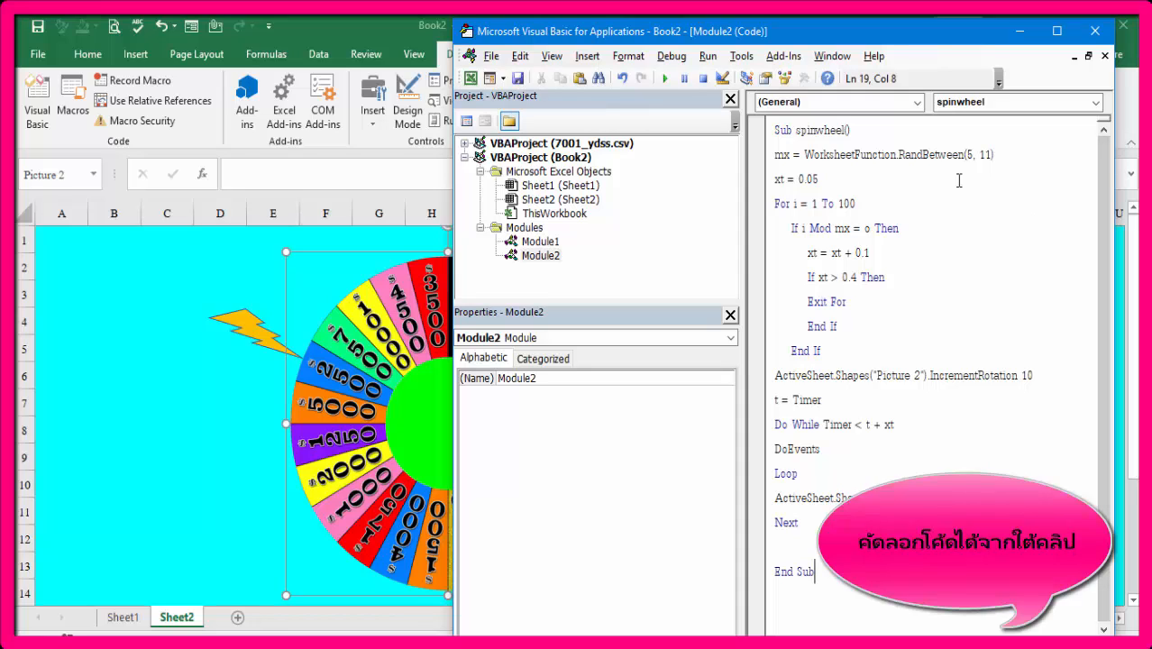
drag(850, 131, 800, 132)
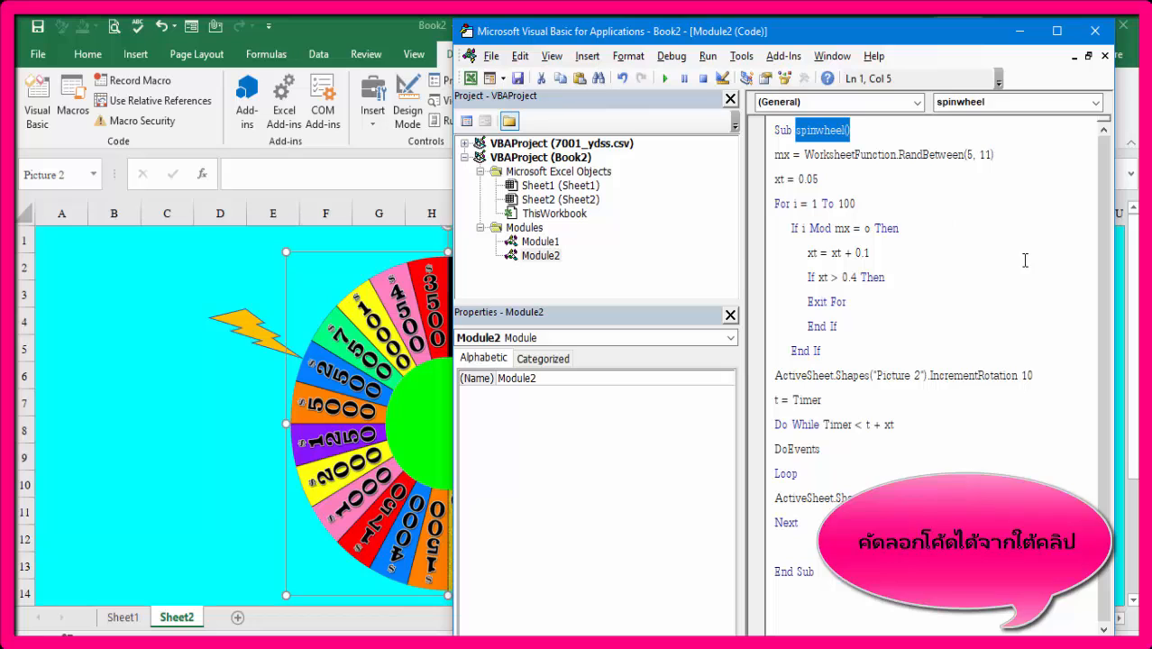
drag(739, 239, 667, 236)
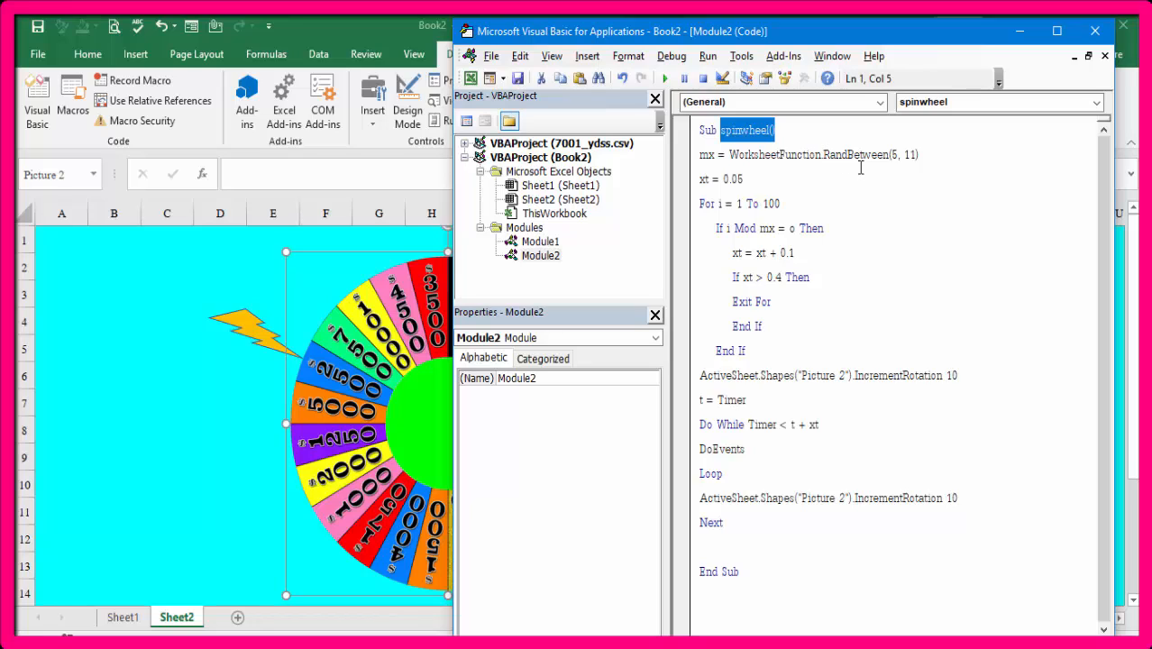
- Run the spinwheel macro to test the wheel's rotation and close the Visual Basic editor
click(715, 596)
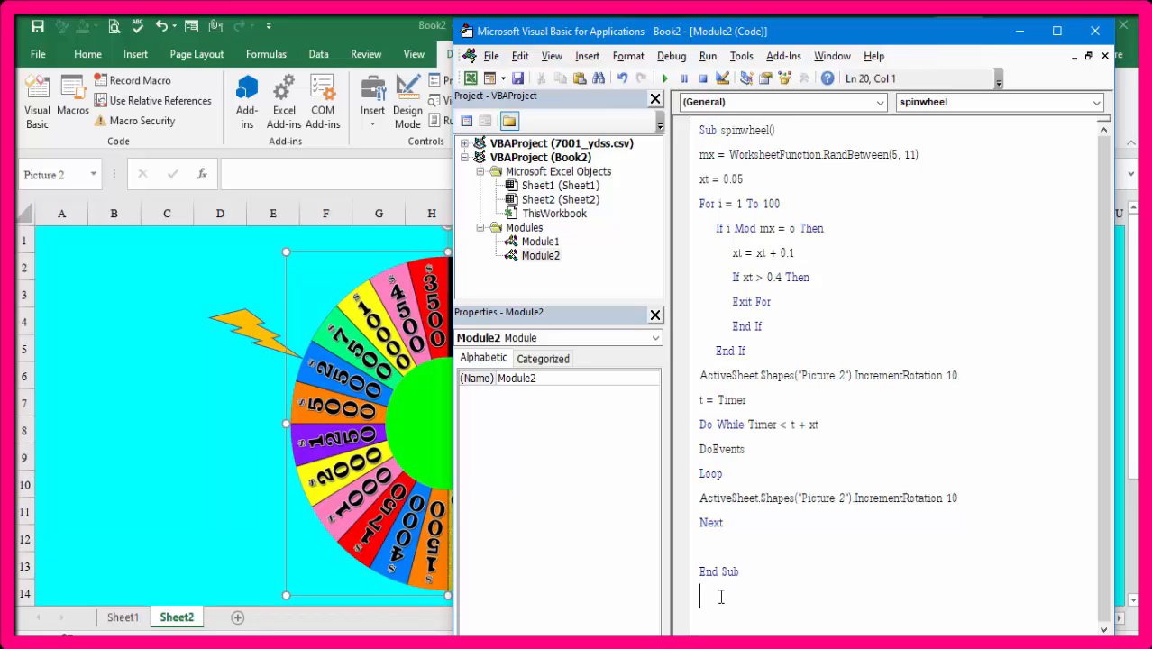
key(ctrl+Home)
click(665, 79)
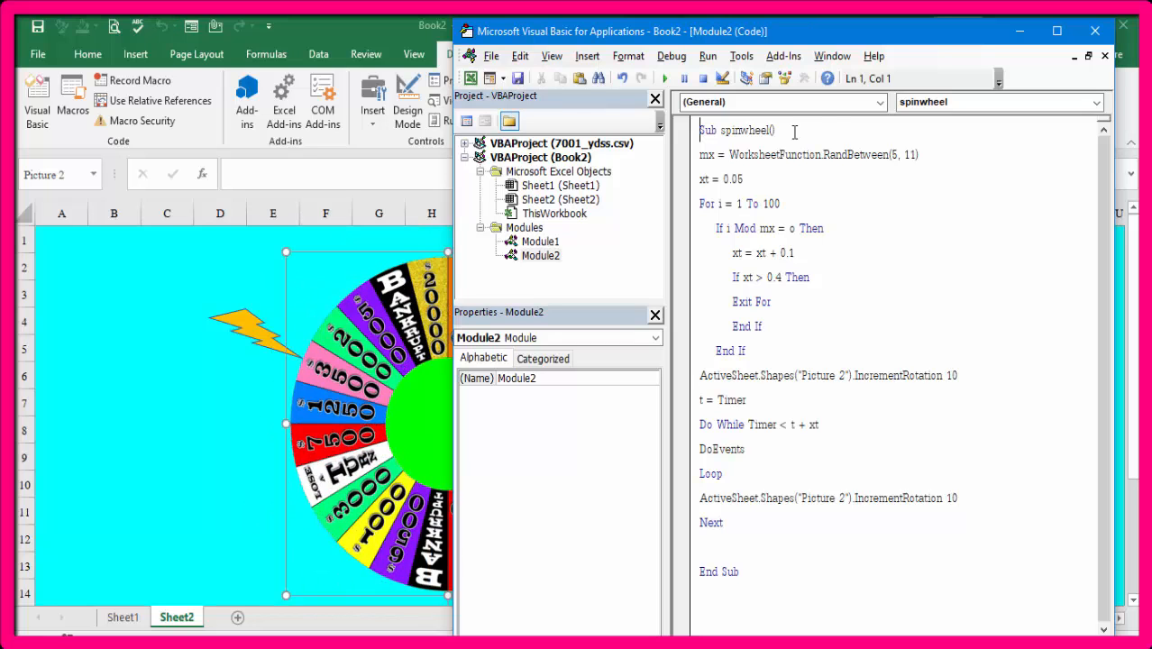
click(1095, 31)
- Add a form control button across about P8 to R10, beside the wheel, and assign it the macro Module2.spinwheel
click(377, 123)
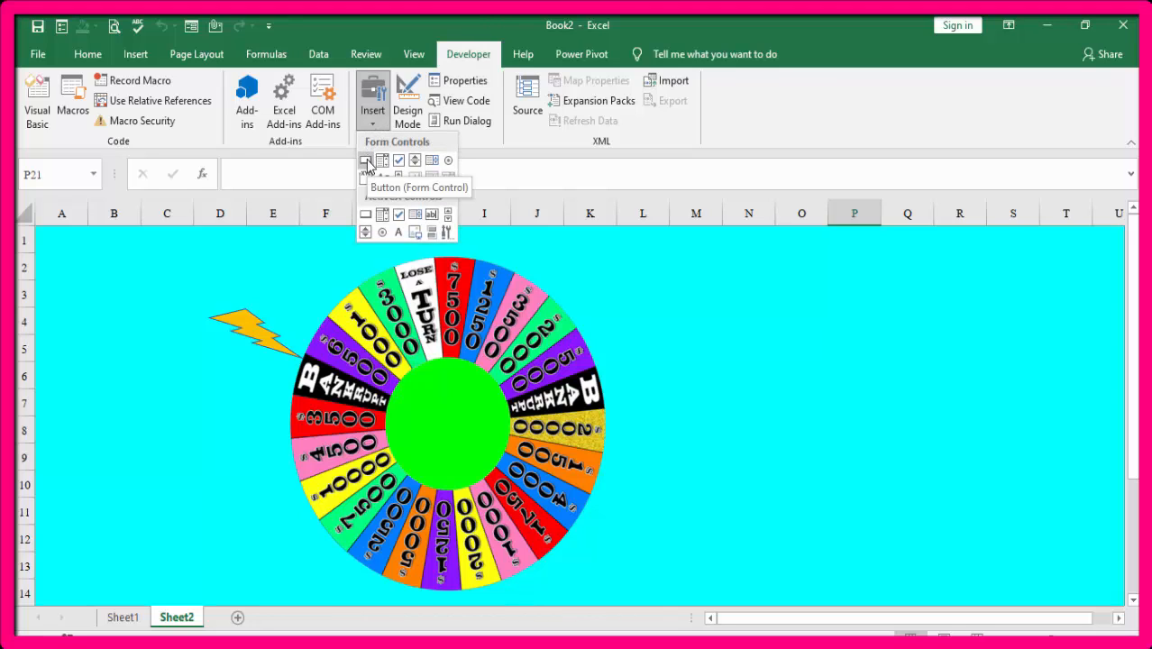
click(366, 161)
mouse_move(867, 437)
mouse_down()
mouse_move(895, 473)
mouse_move(969, 482)
mouse_up()
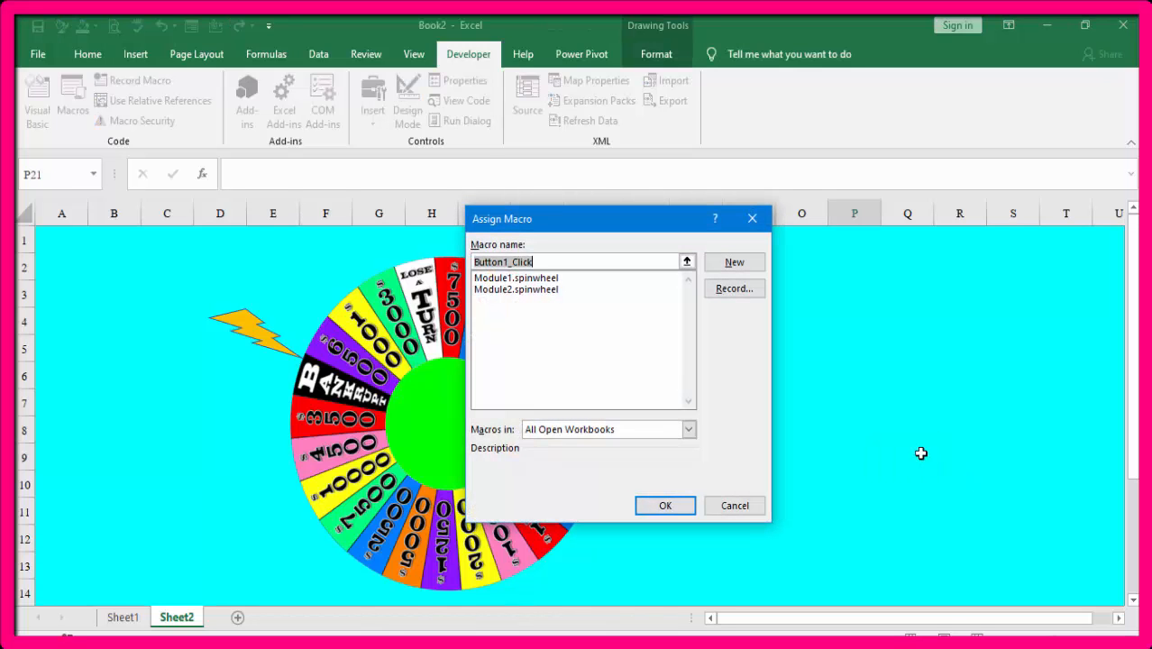
click(533, 290)
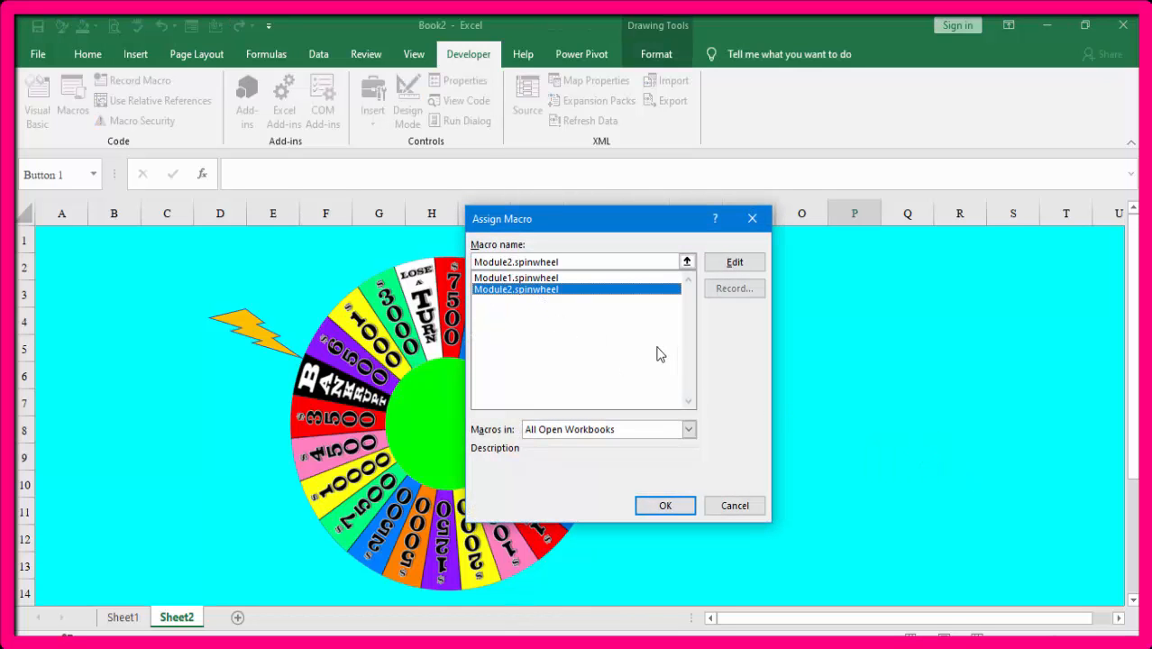
click(682, 506)
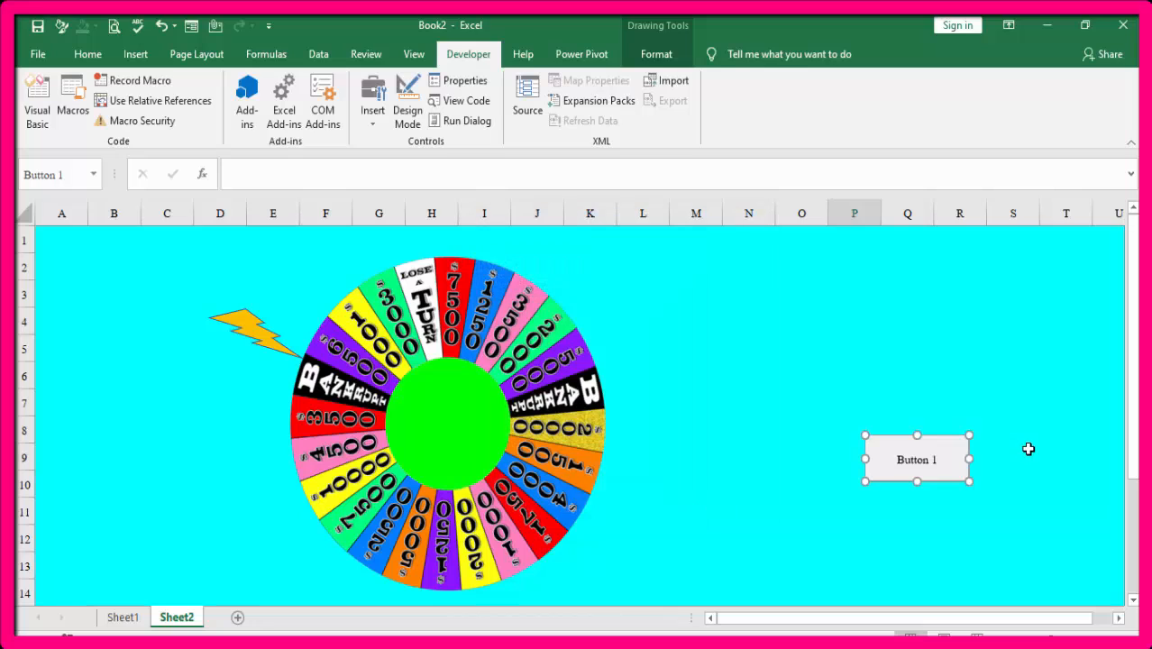
- Move the button closer to the wheel, to about M7 to N8, and use it to test the wheel spin
drag(942, 448, 776, 404)
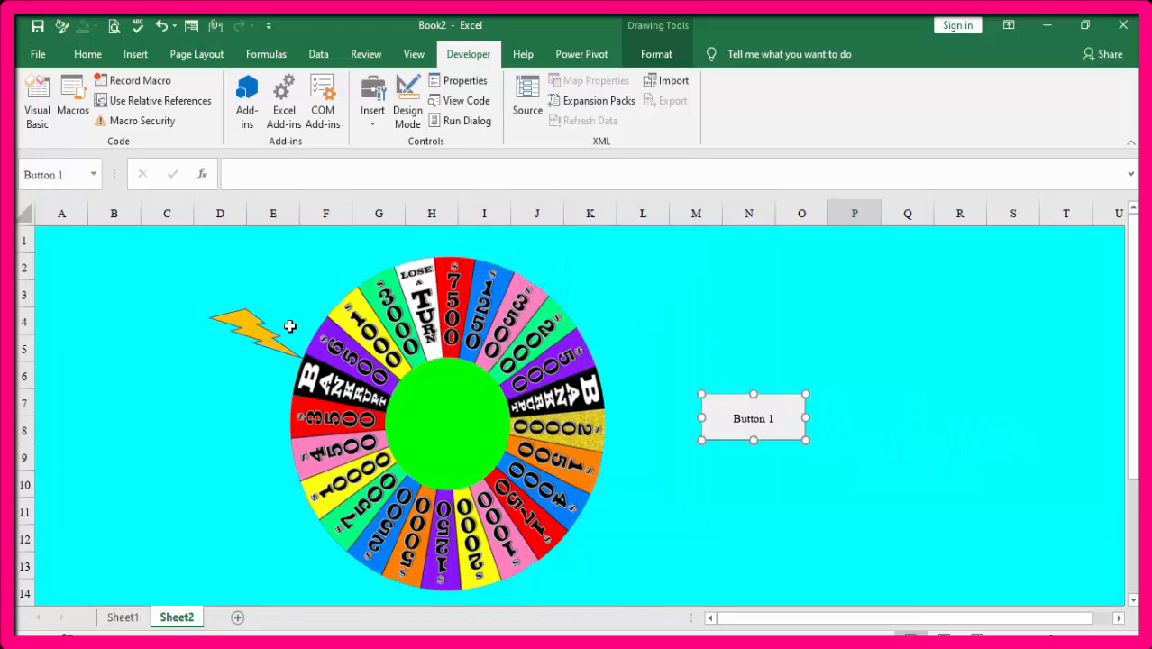
click(262, 335)
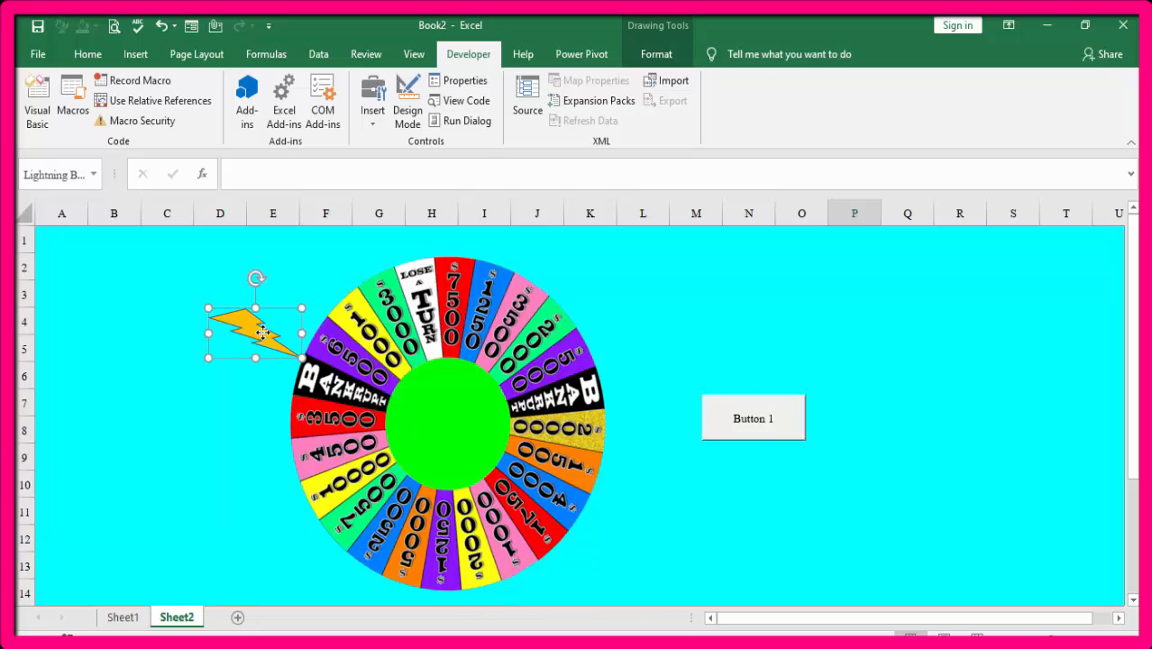
click(766, 417)
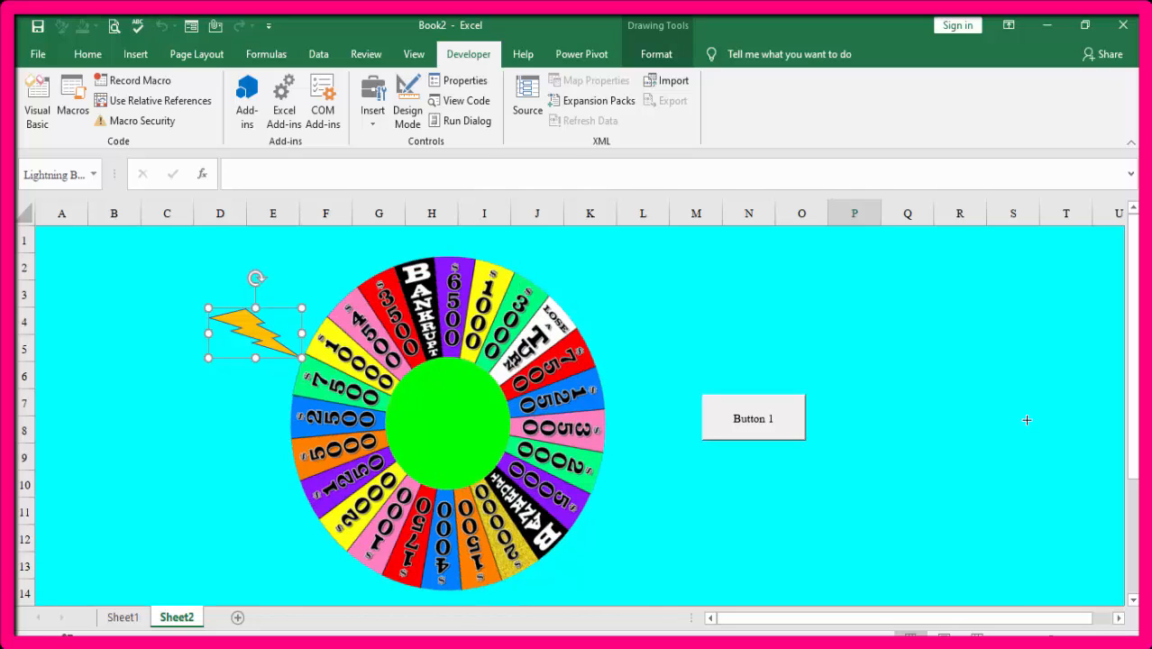
- Insert the picture gifts.png from the Pictures folder and place it at the sheet's upper edge, starting at about N1
click(136, 56)
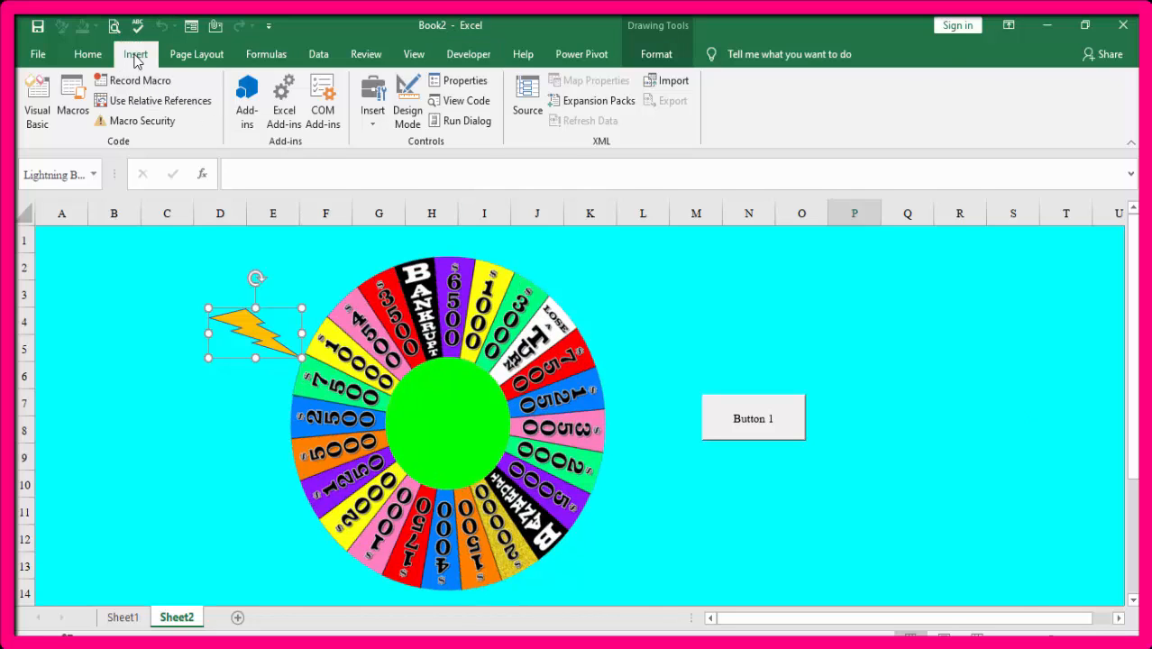
click(214, 124)
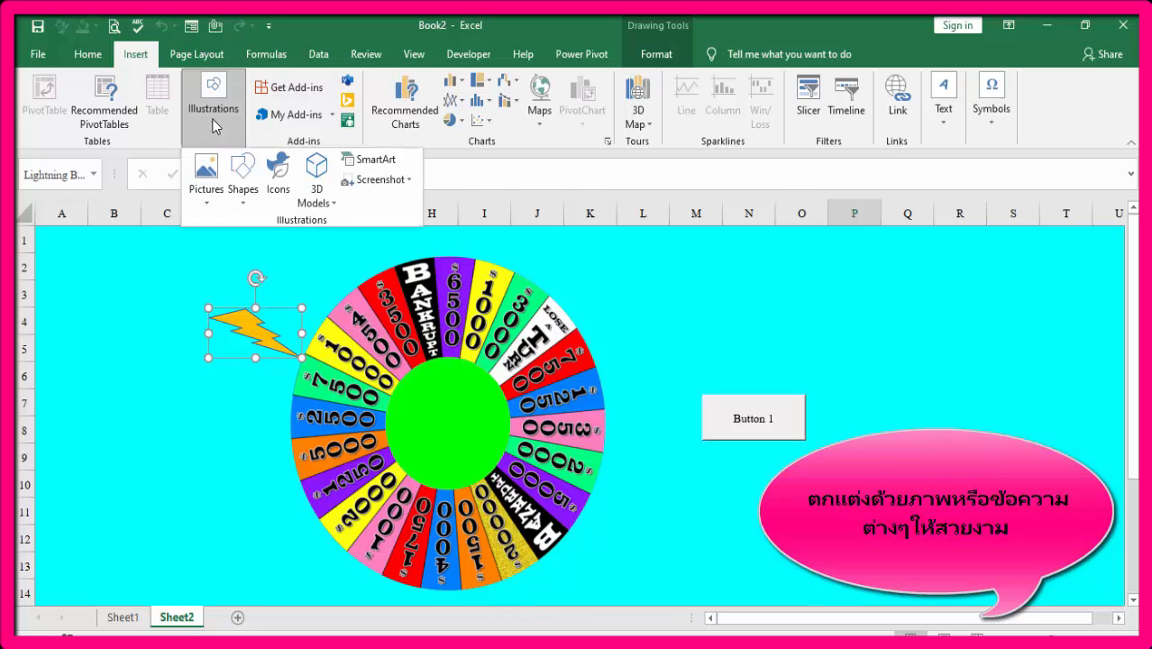
click(215, 207)
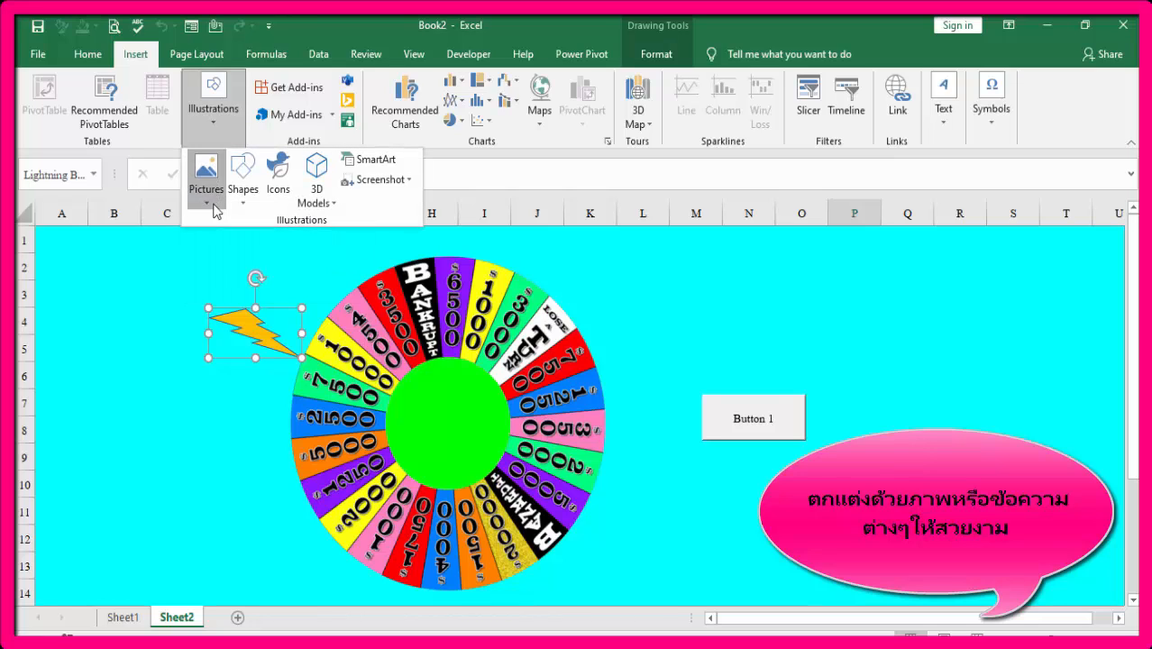
click(242, 244)
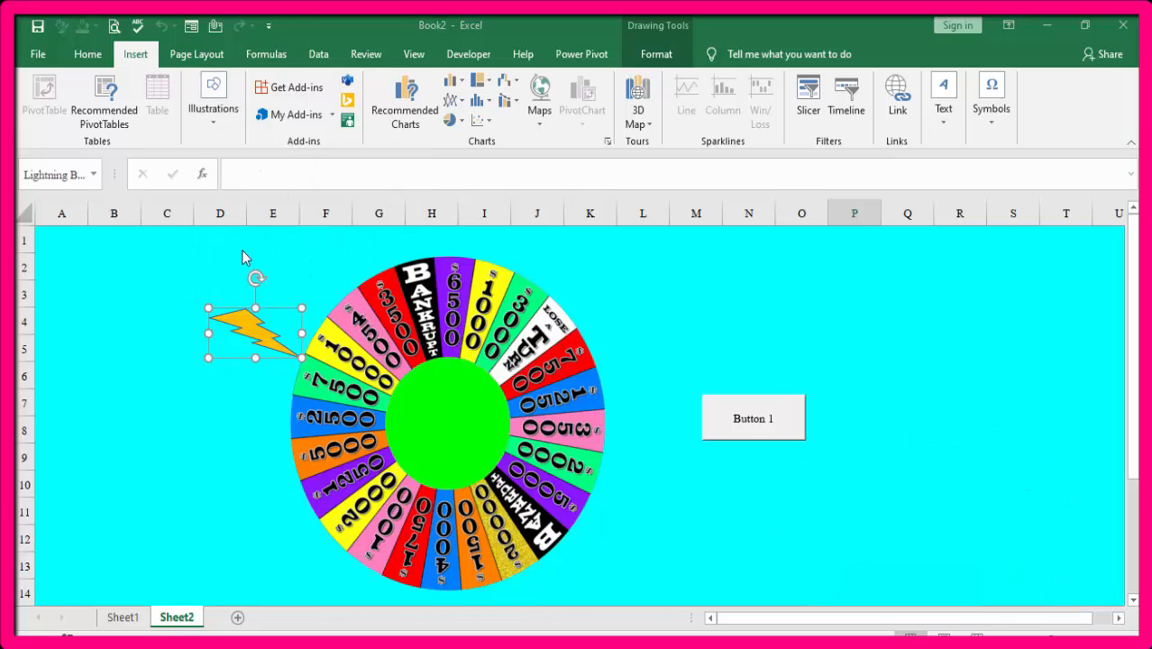
text(g)
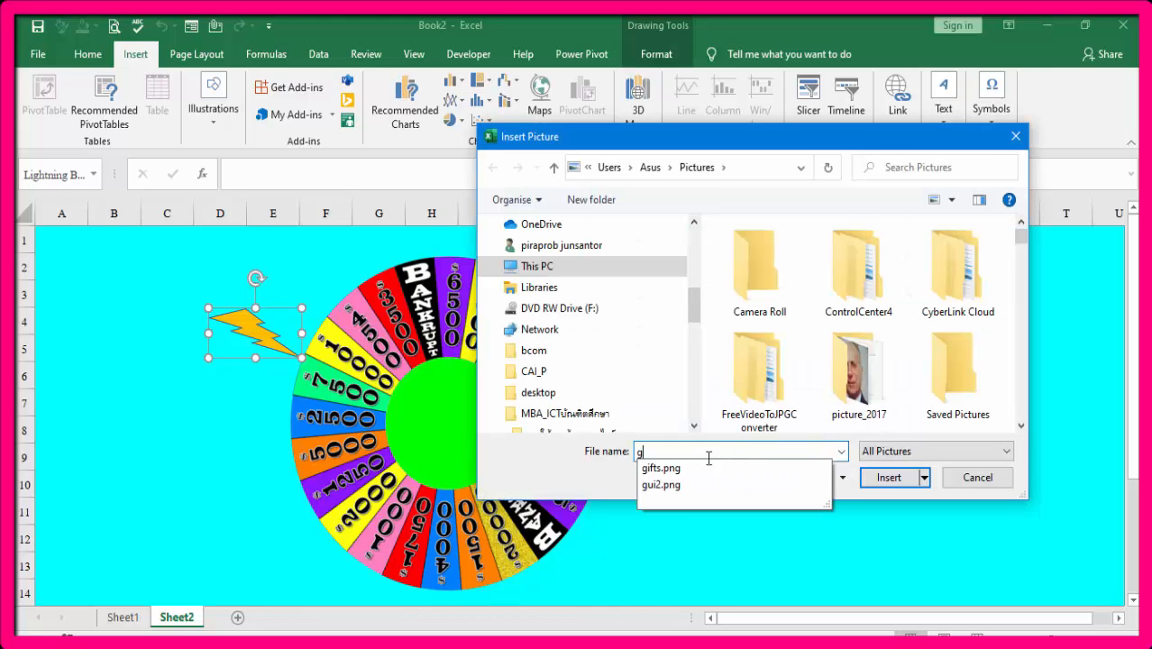
click(693, 467)
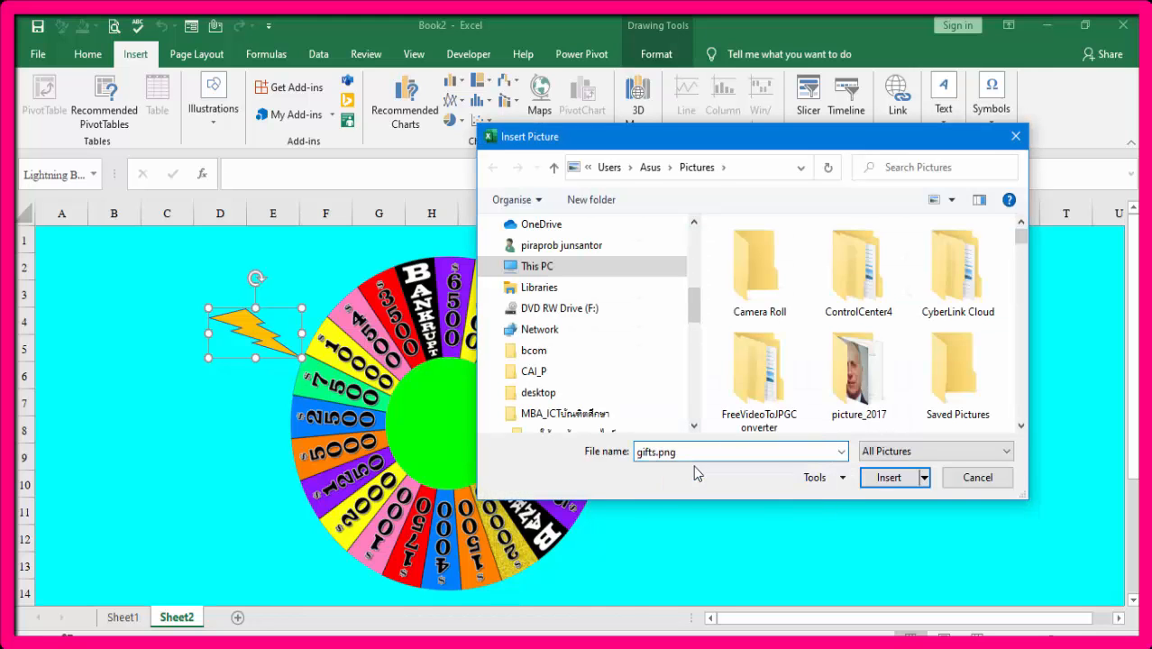
click(873, 477)
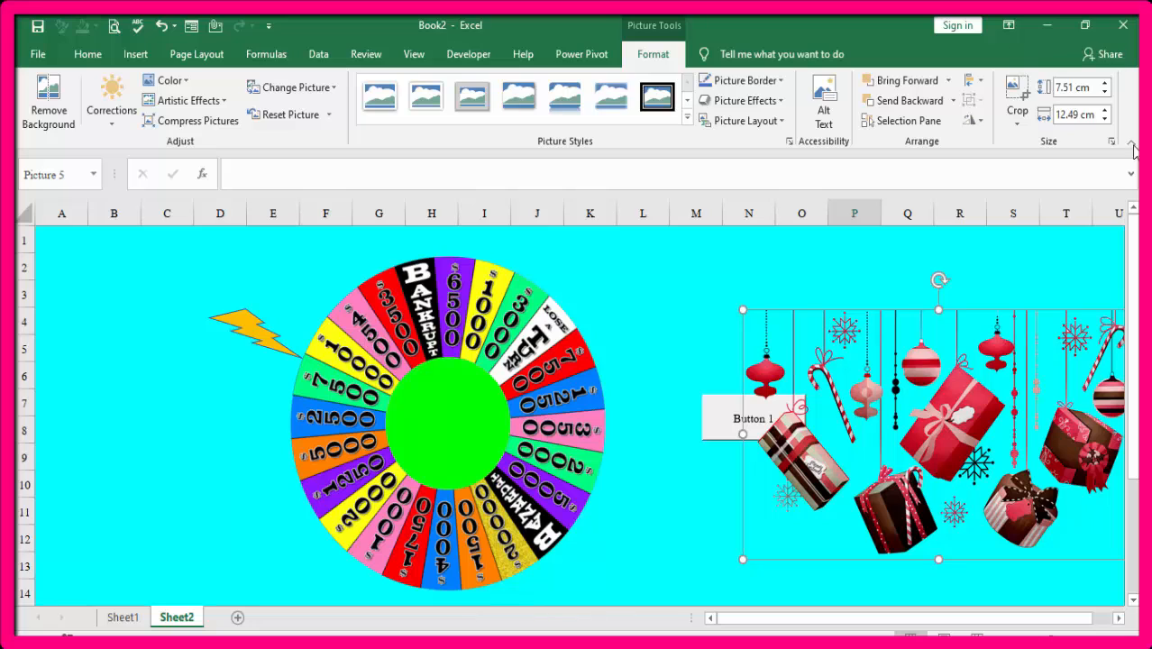
click(1130, 144)
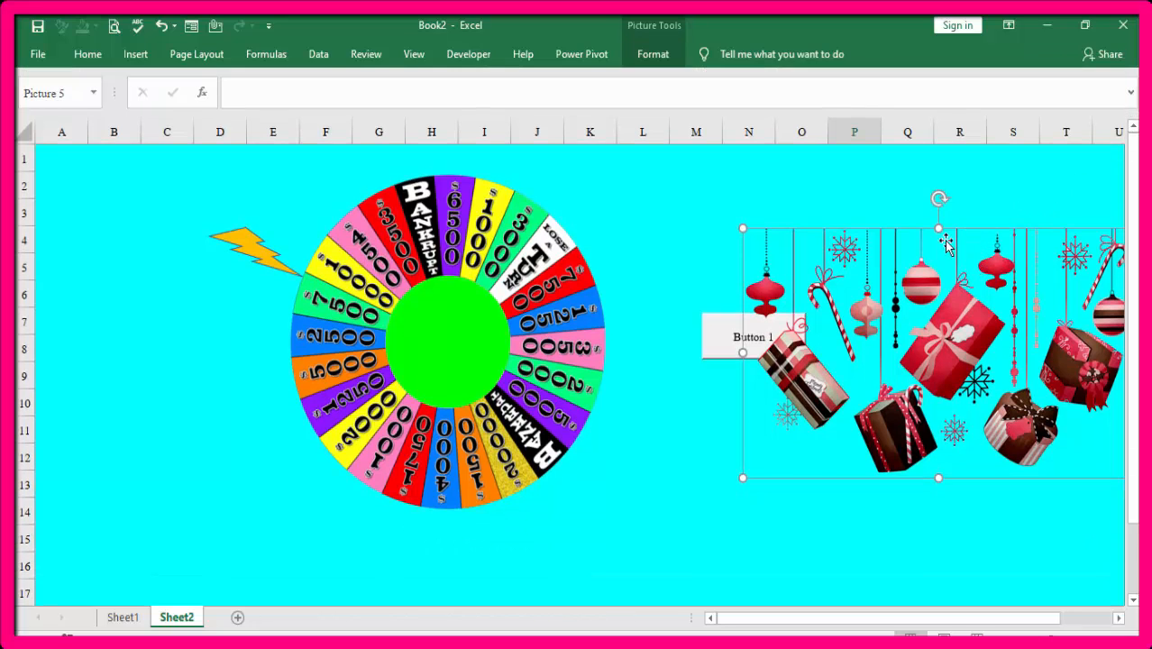
drag(946, 236, 943, 157)
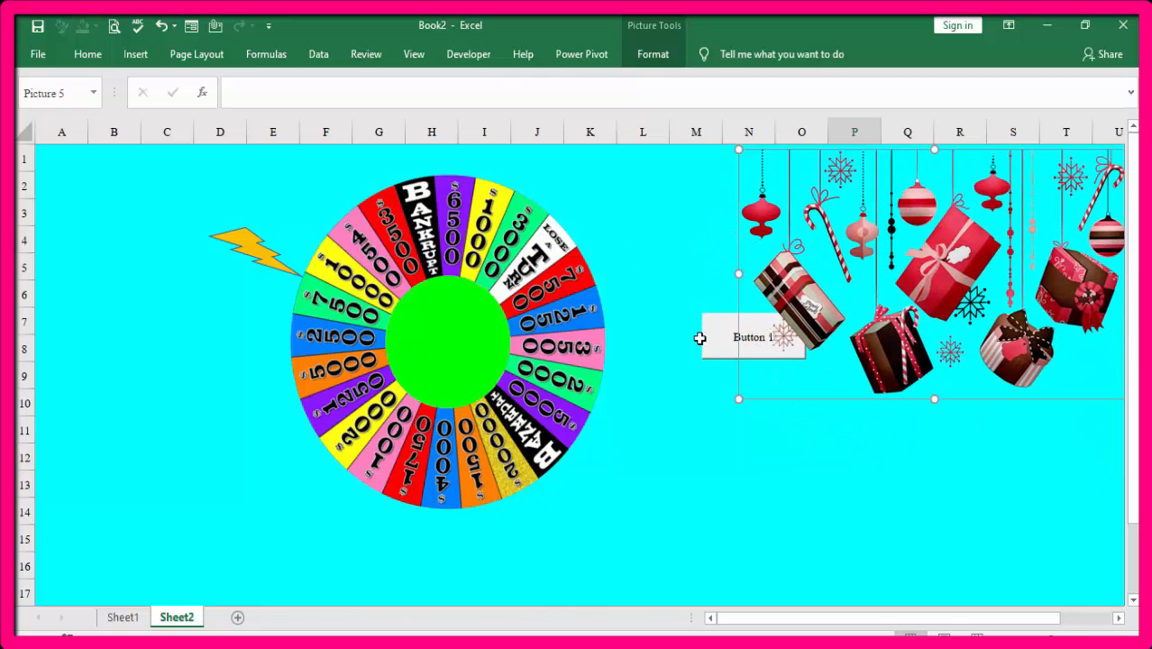
- Move the button below the gifts picture to about Q14 to R15, and widen the gifts picture leftward to column L
ctrl+click(712, 353)
right_click(712, 353)
click(734, 333)
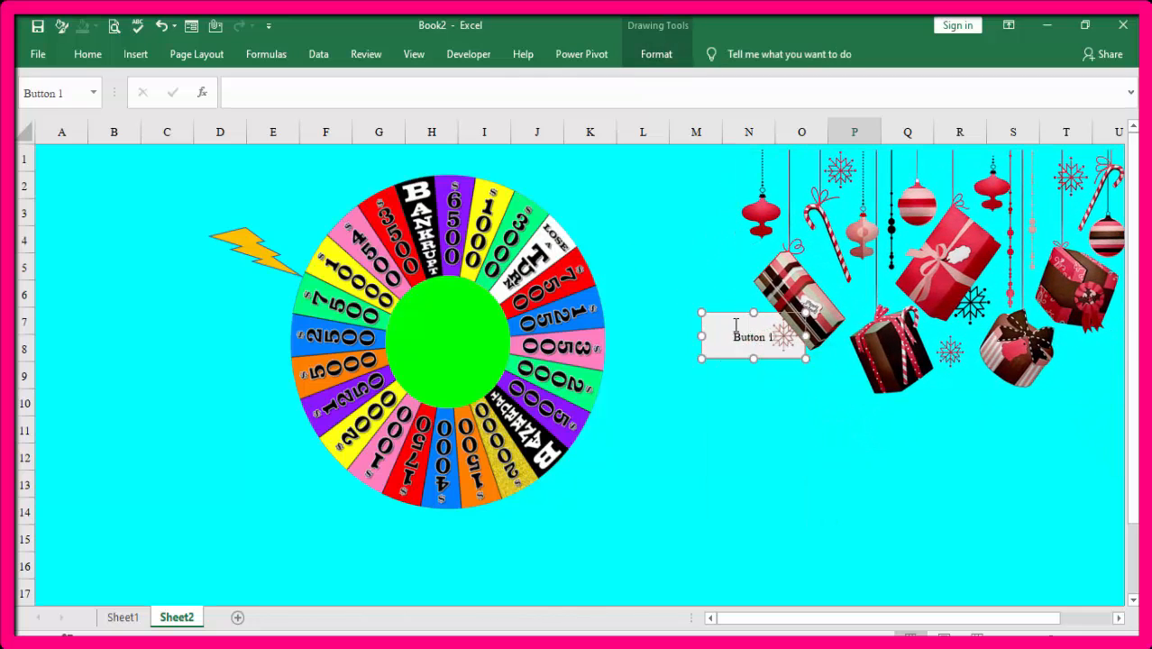
drag(735, 325, 940, 504)
click(784, 186)
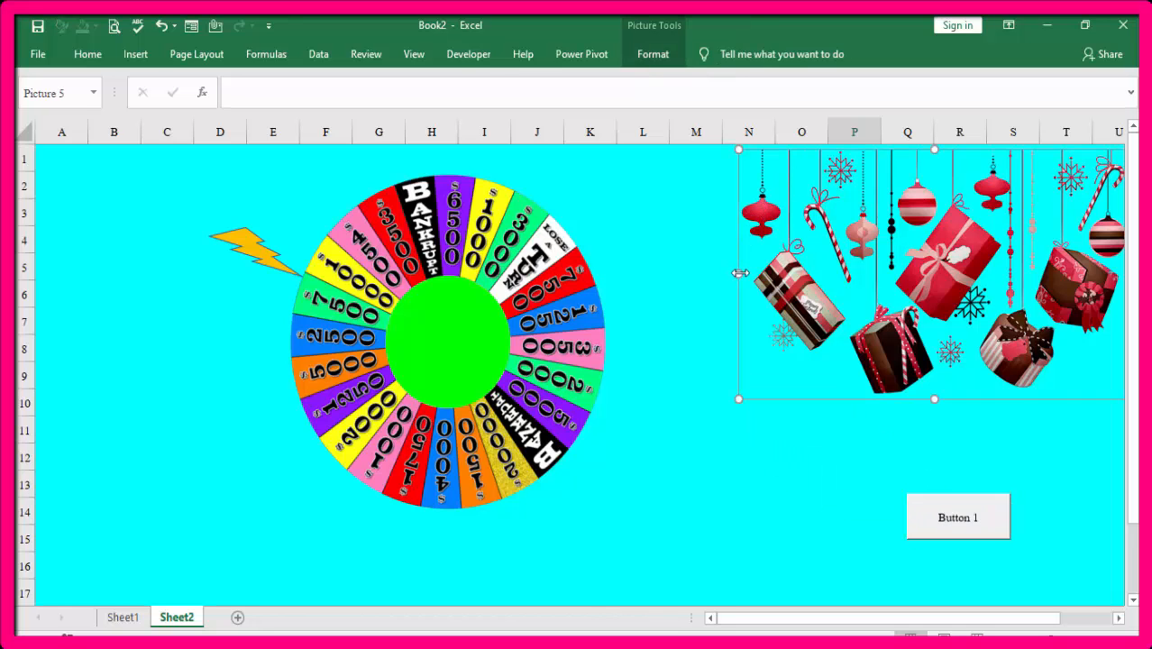
drag(739, 273, 635, 266)
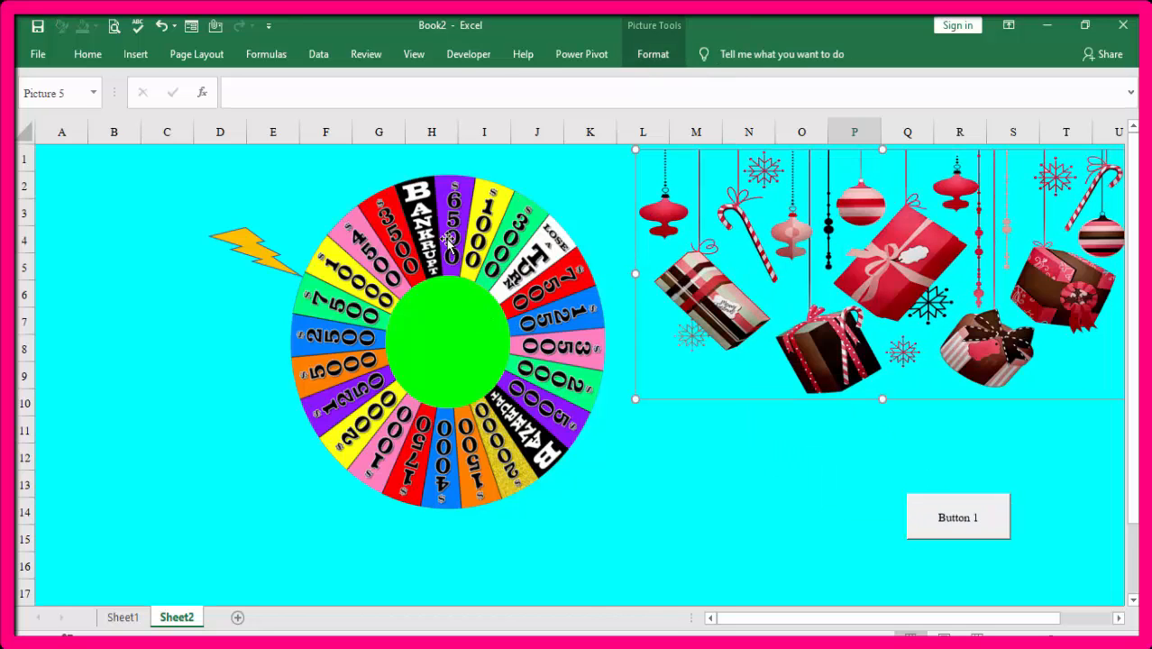
- Move the wheel down about two rows and reposition the lightning bolt pointer at about D5 to E6, touching the wheel's rim
drag(503, 173, 481, 237)
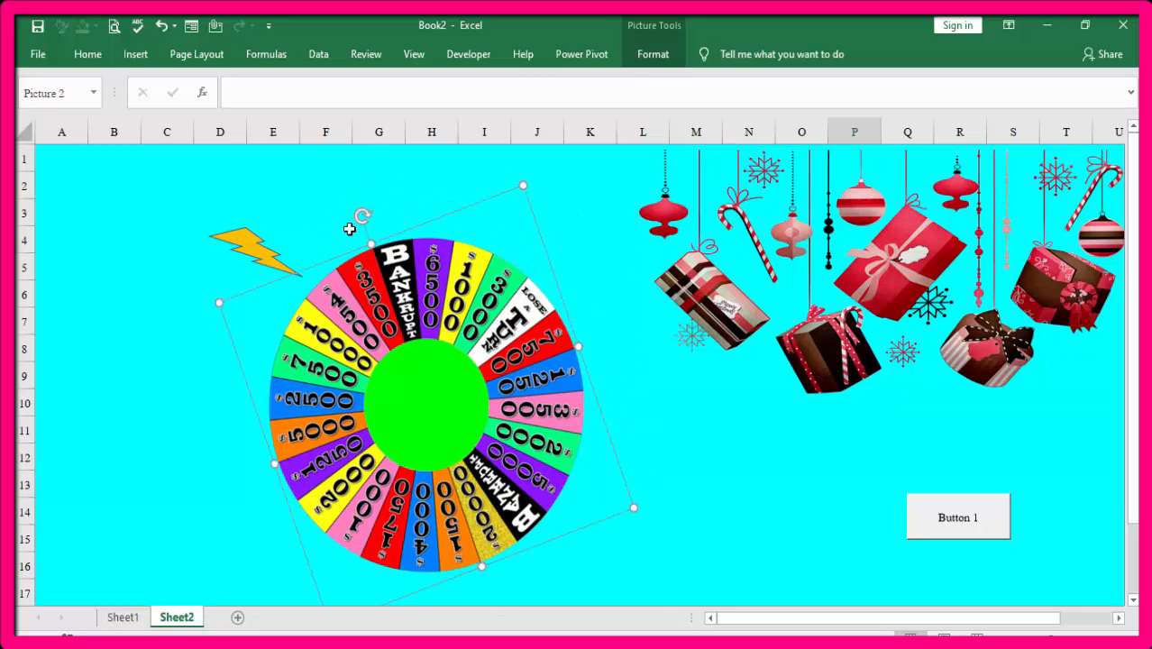
click(258, 241)
drag(255, 241, 247, 278)
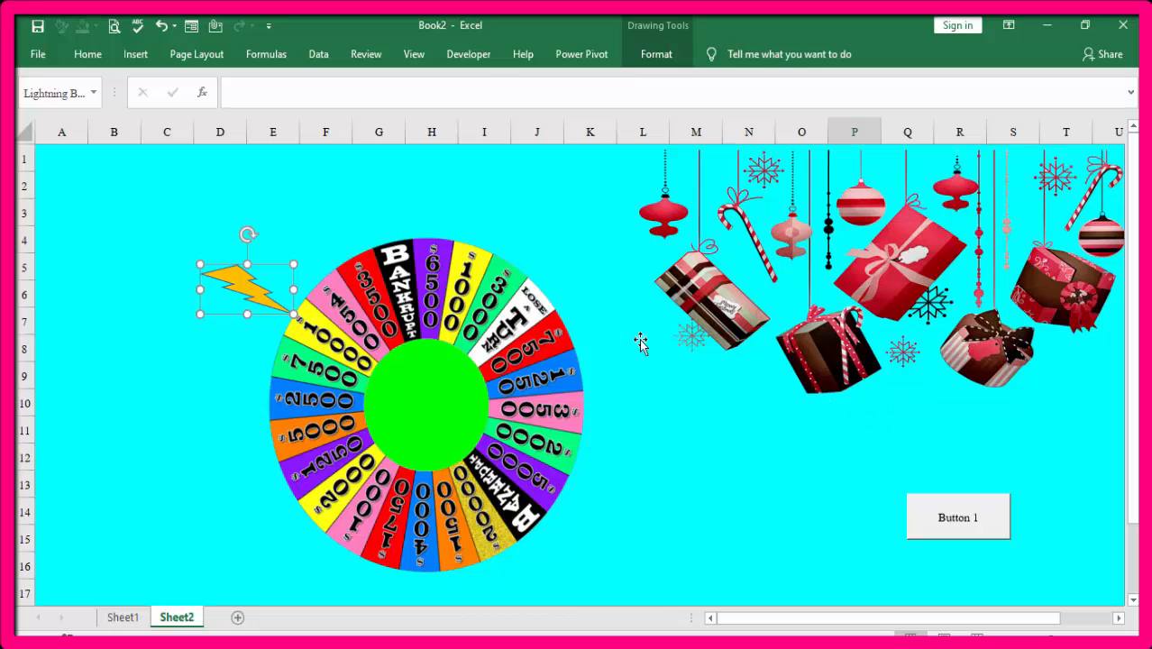
- Insert the picture santa.png from the Pictures folder
click(135, 54)
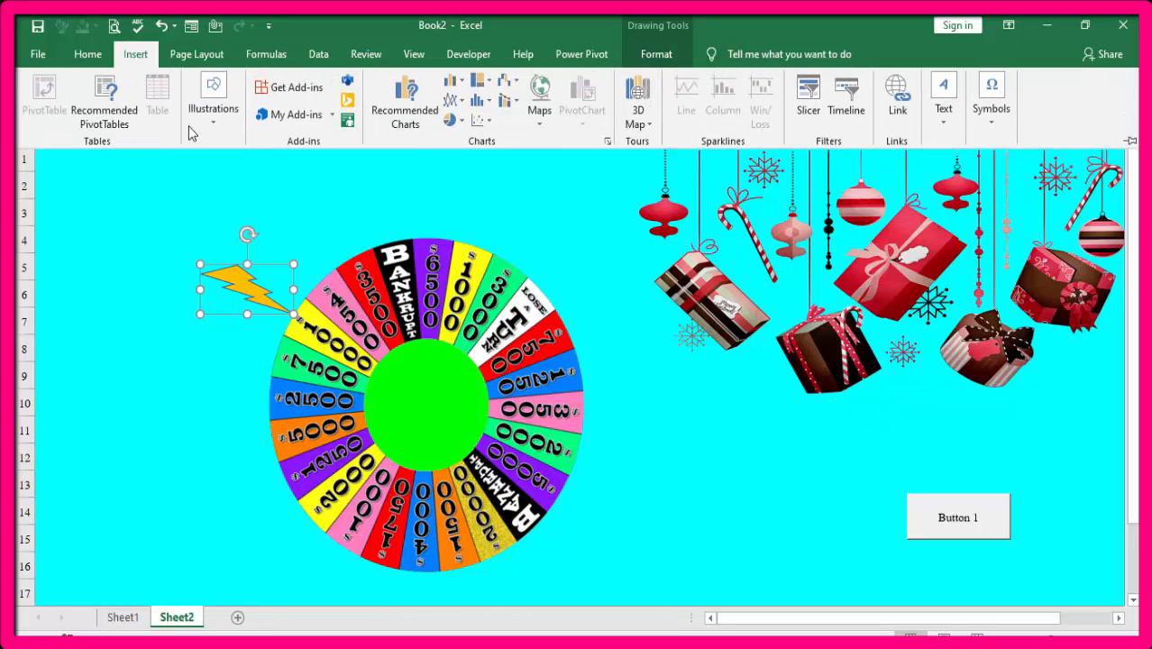
click(223, 123)
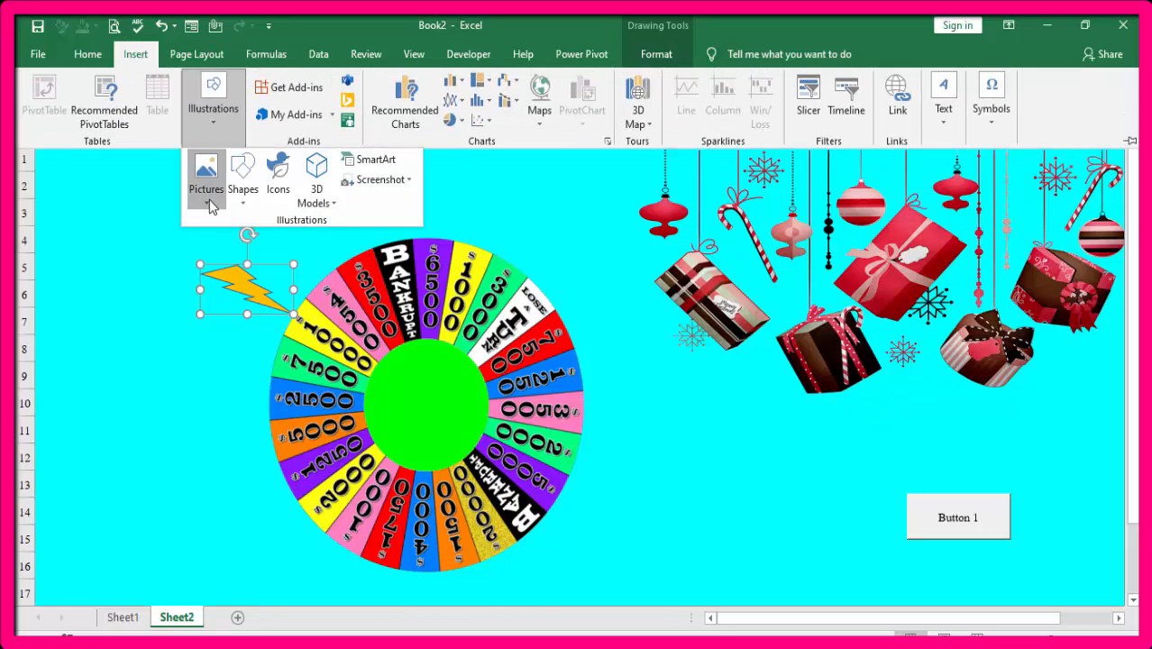
click(210, 206)
click(223, 245)
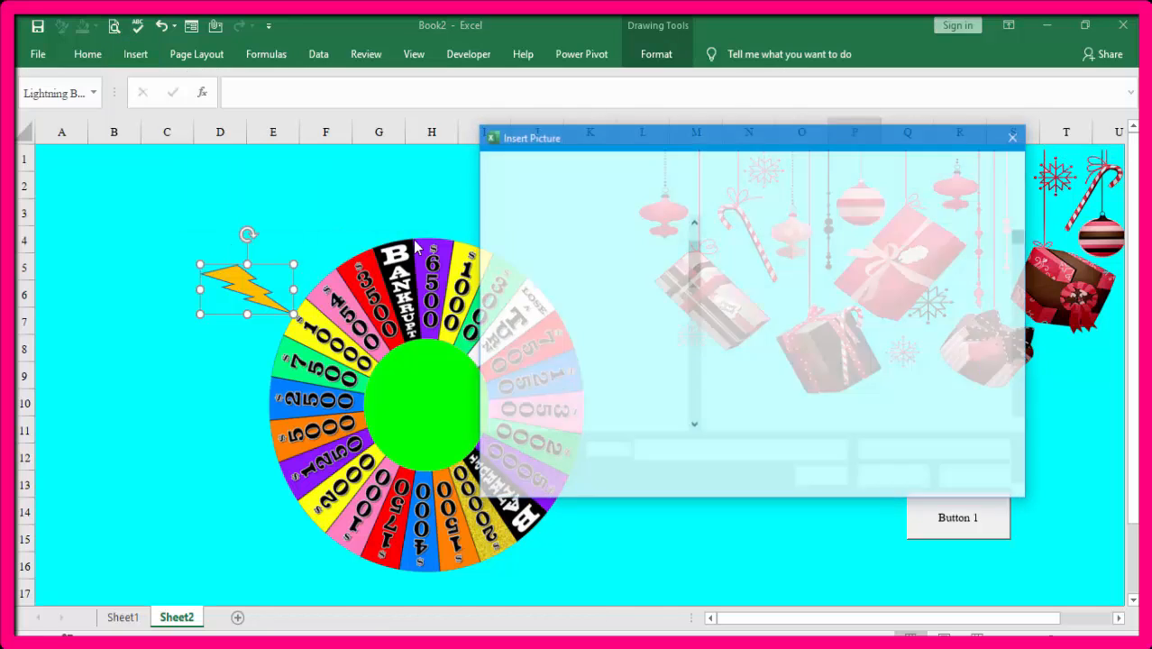
text(sa)
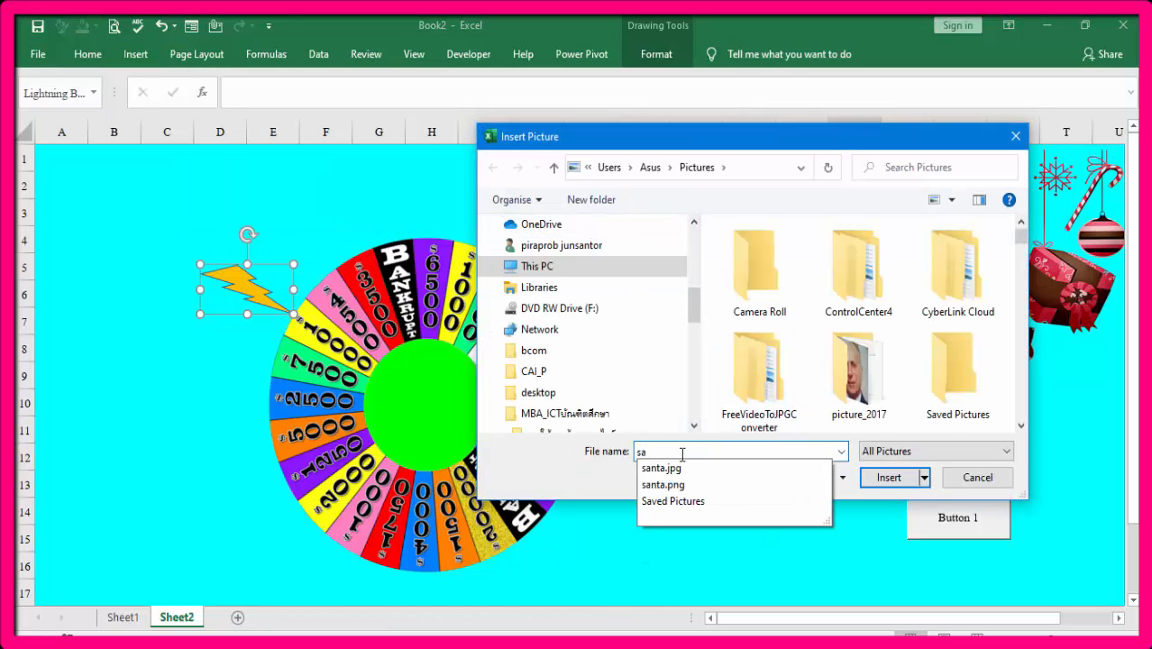
click(676, 485)
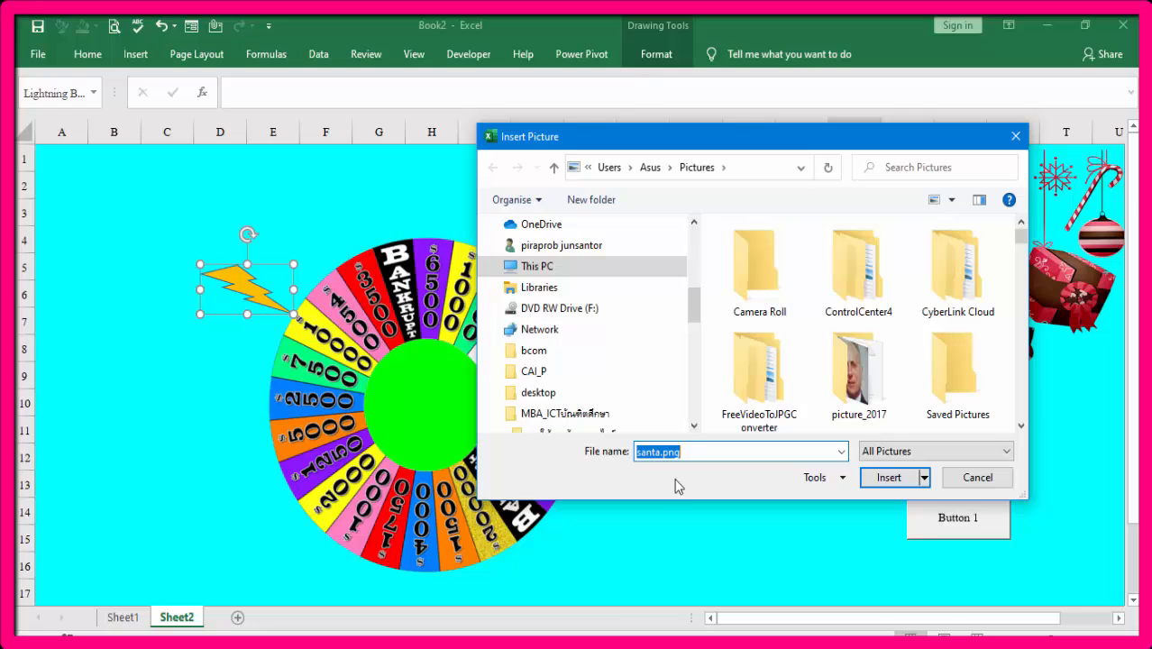
click(888, 479)
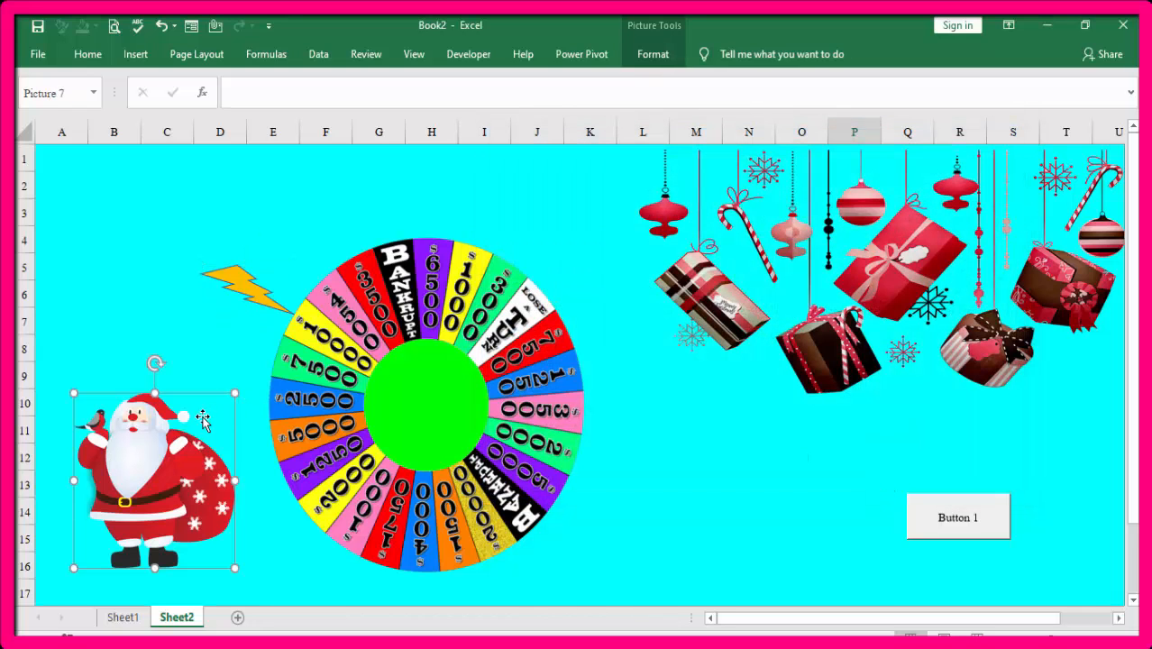
- Flip the Santa picture horizontally, shrink it to about B11 to C16, and collapse the ribbon
click(1009, 27)
click(1015, 163)
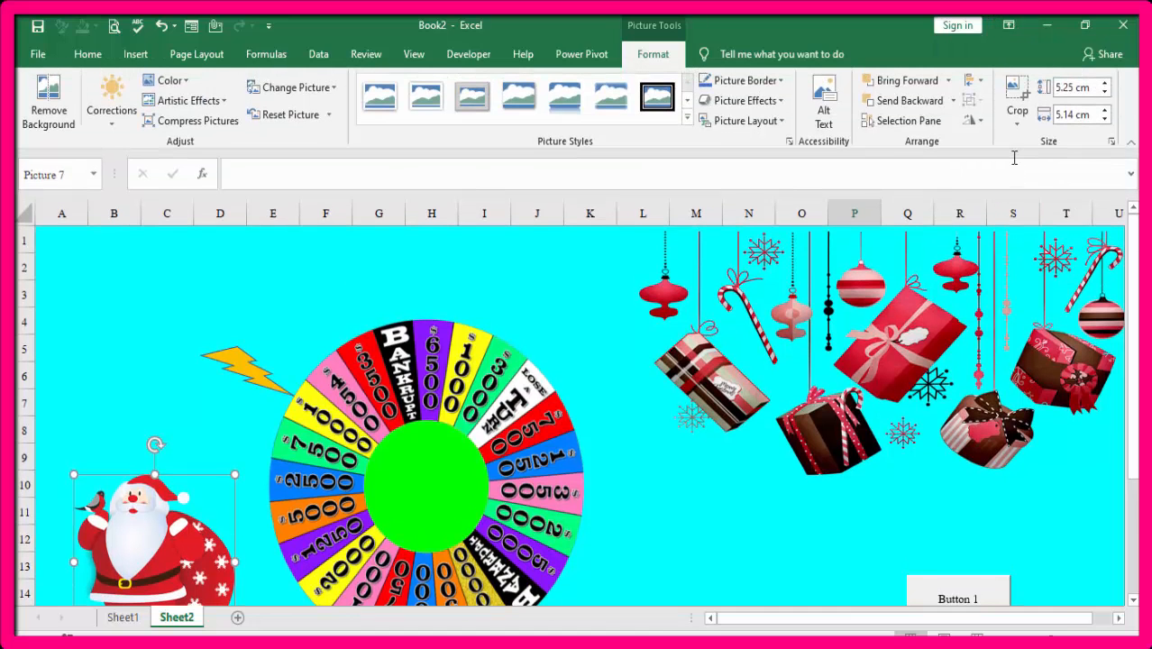
click(971, 120)
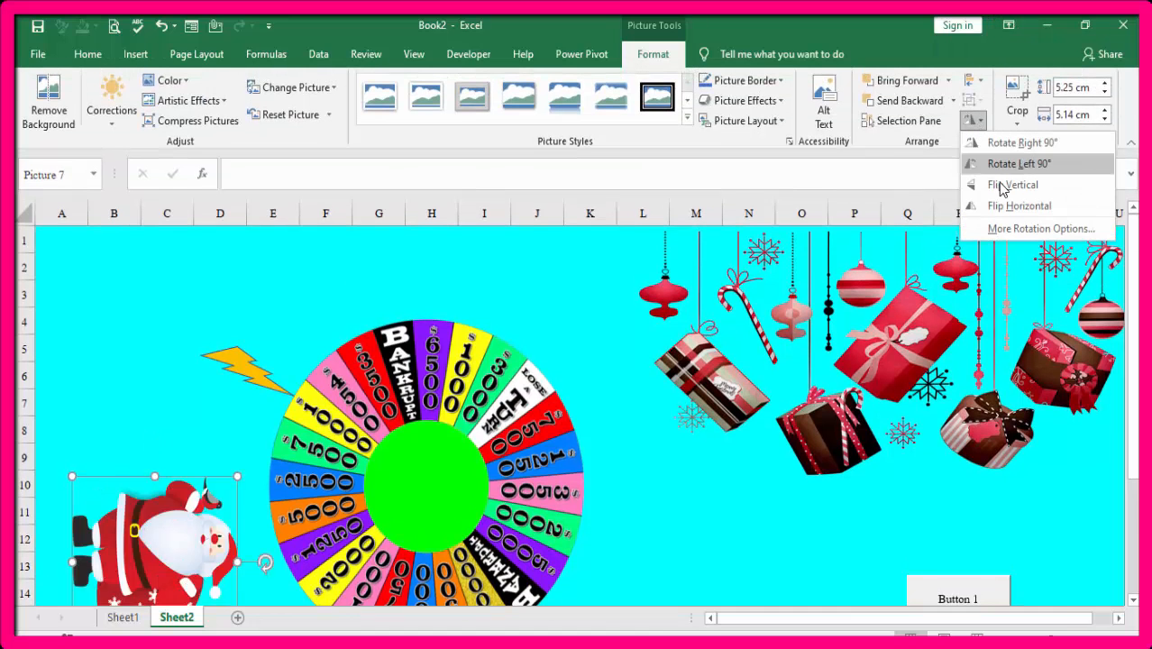
click(1009, 205)
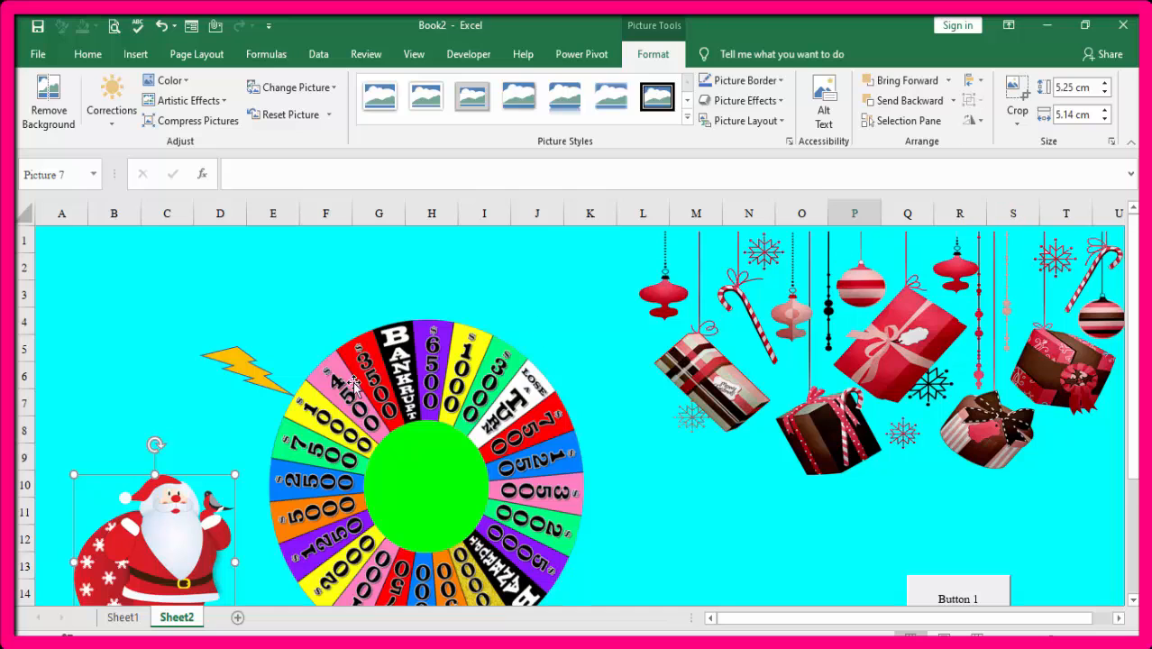
drag(236, 476, 199, 513)
click(1130, 147)
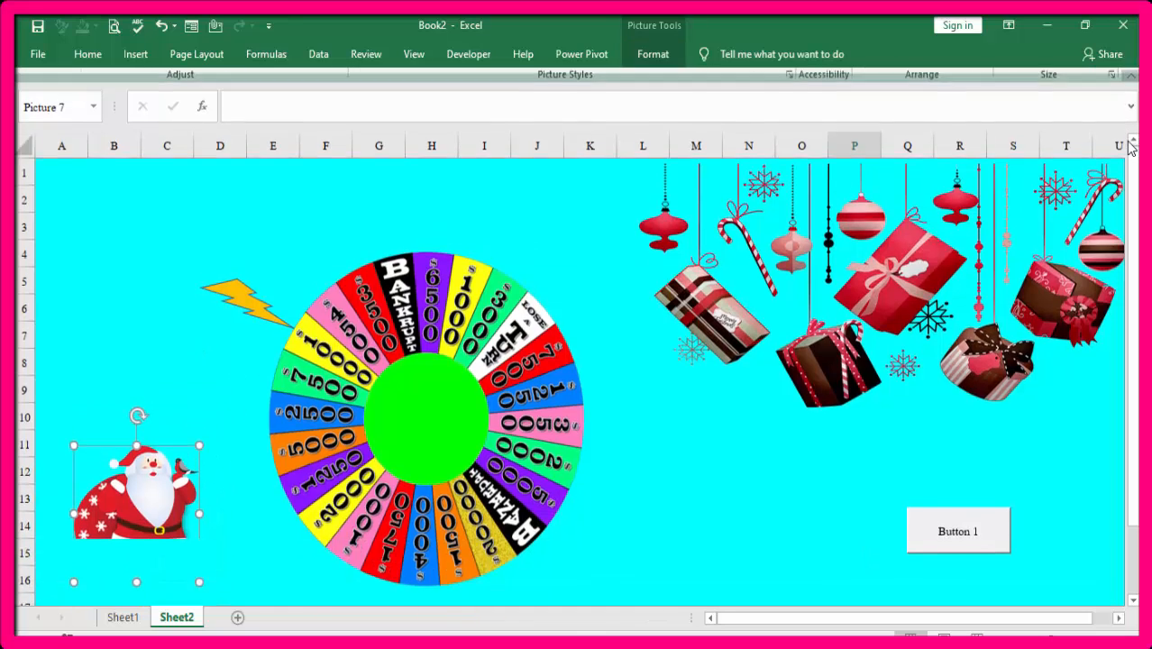
- Insert the picture house.png from the Pictures folder
click(133, 56)
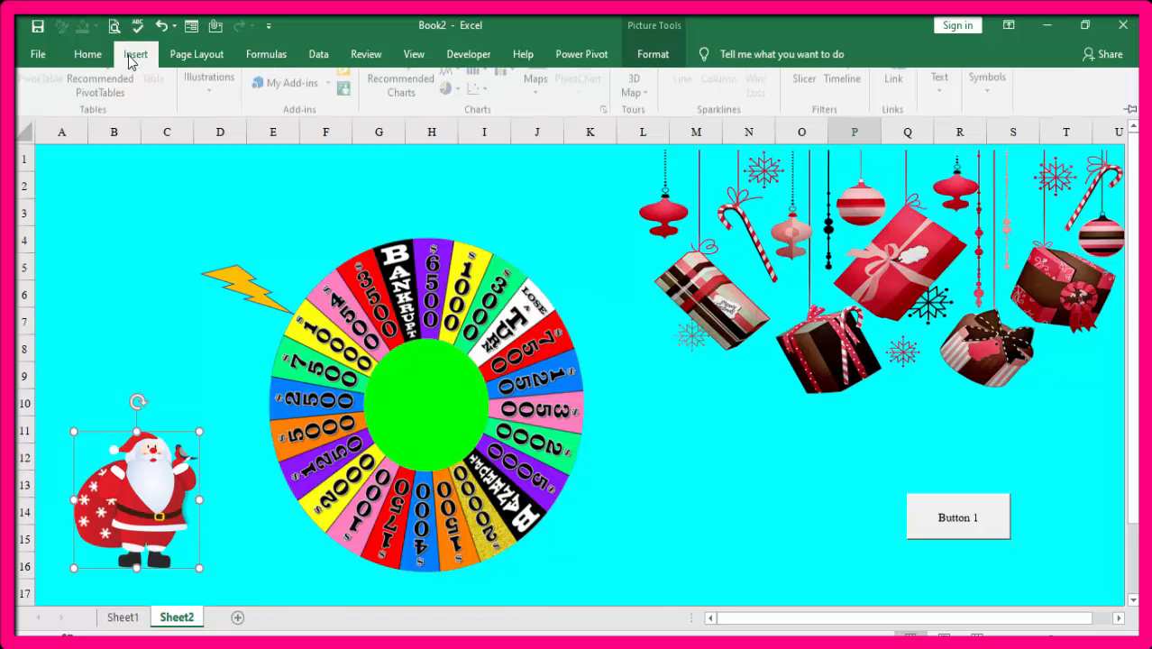
click(213, 121)
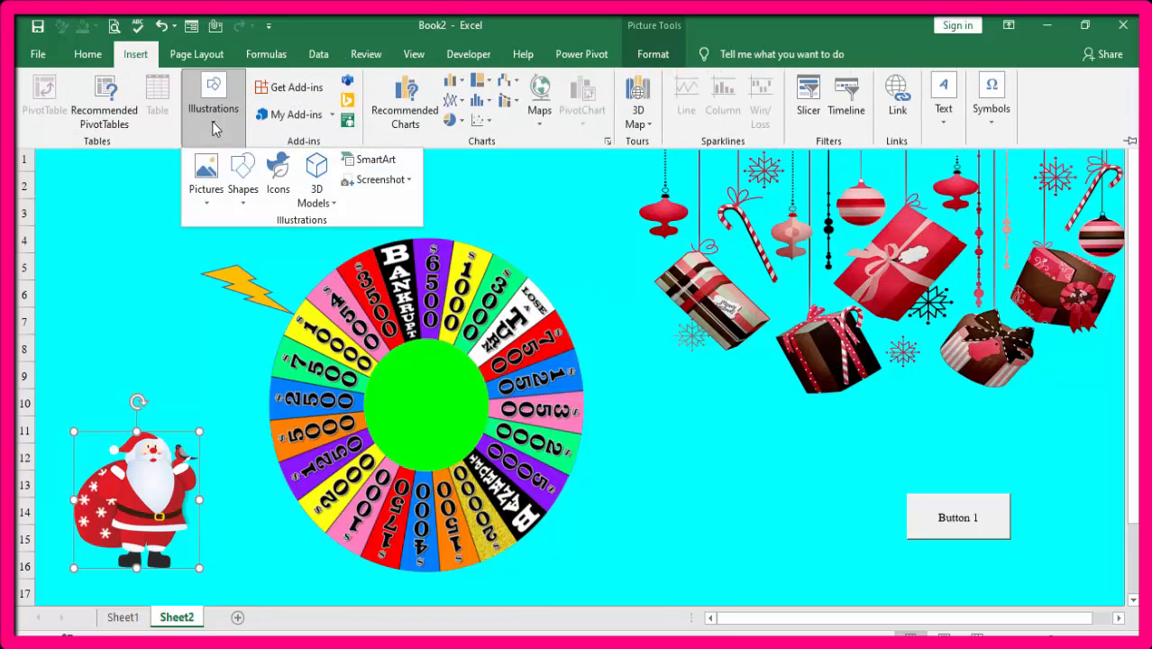
click(206, 181)
click(213, 248)
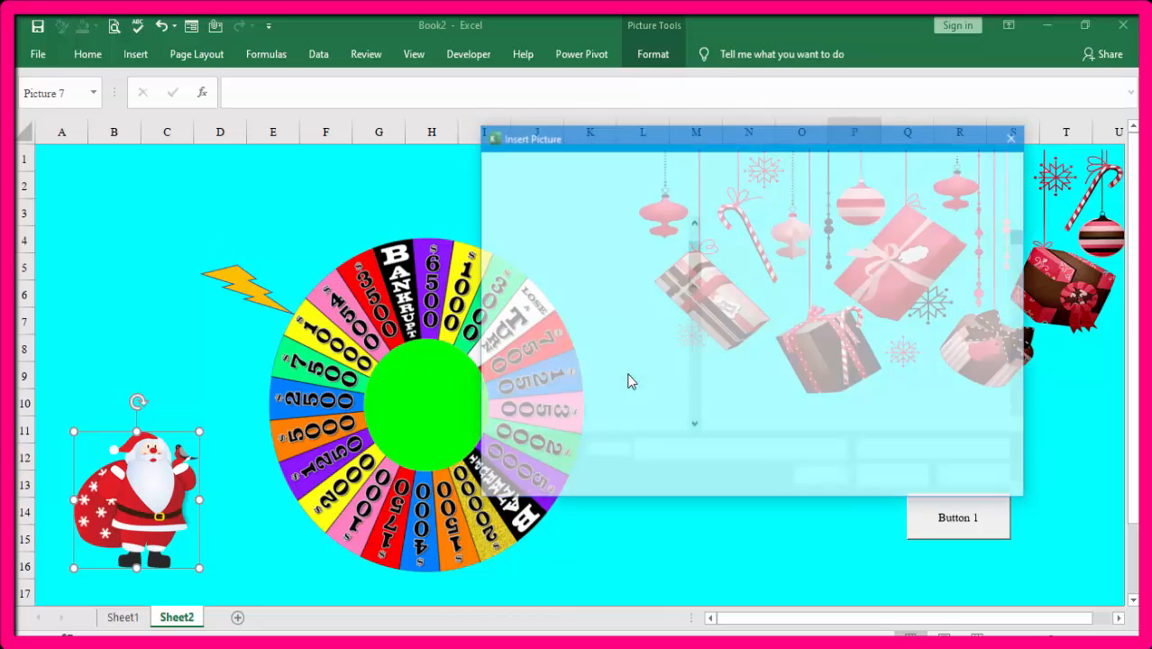
text(hou)
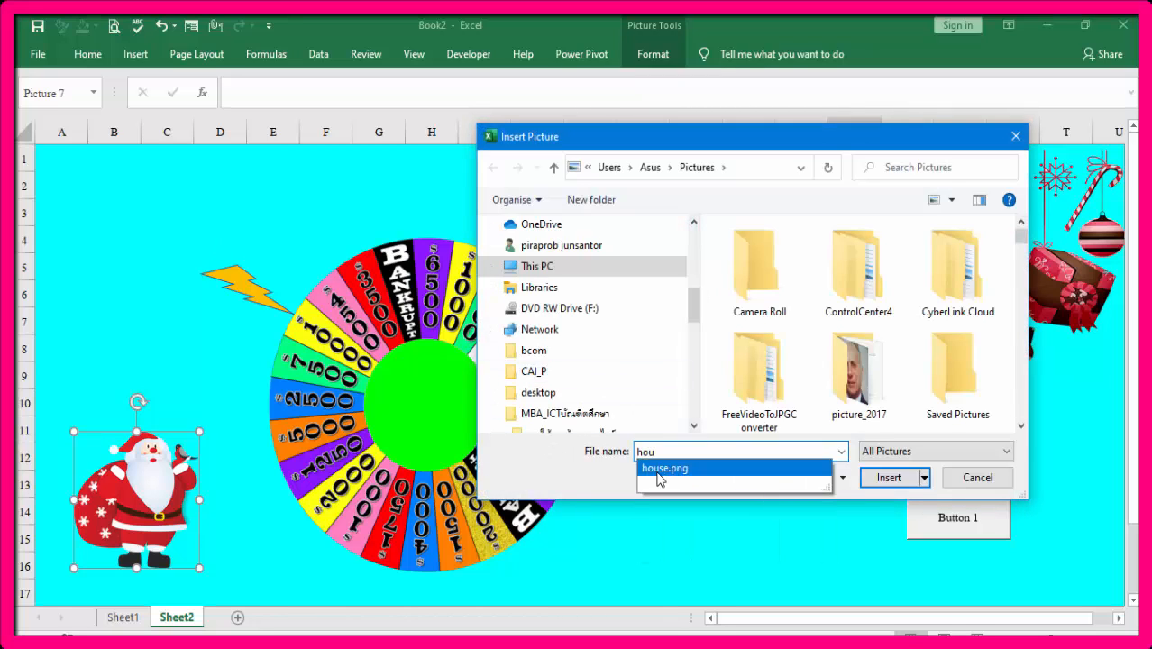
click(664, 468)
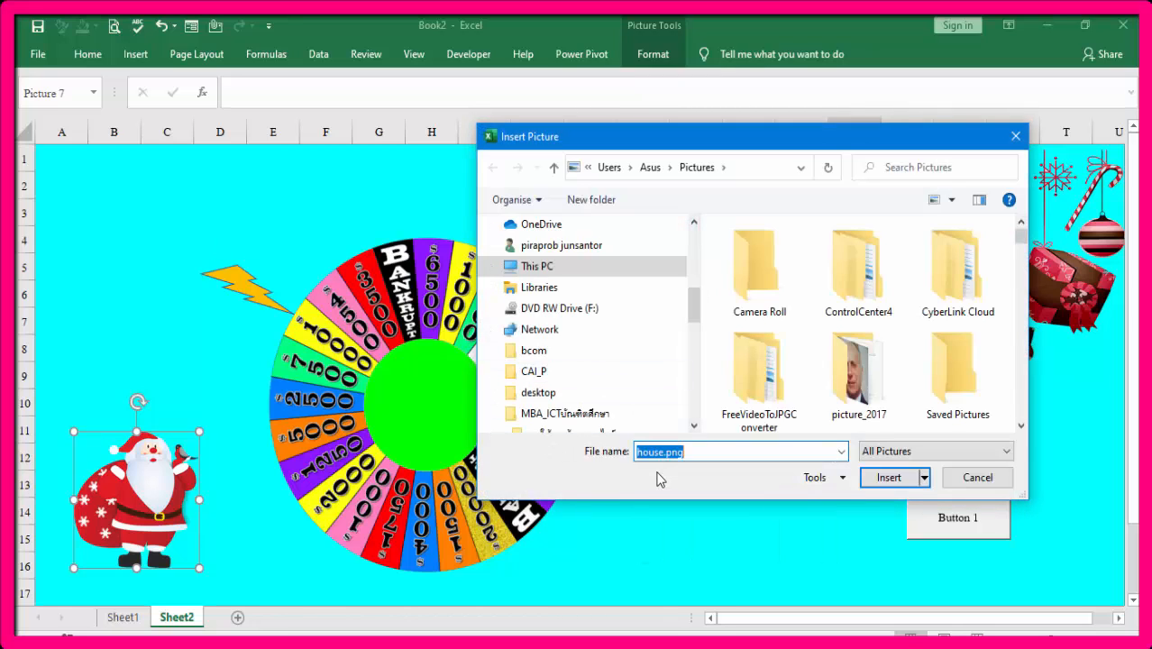
click(887, 477)
- Position the house picture between the wheel and the button, across about L10 to P16
drag(867, 441, 1011, 443)
drag(855, 502, 810, 502)
drag(956, 492, 818, 474)
- Delete the Button 1 control and move the house picture to about P10 to T16, under the gifts picture
right_click(954, 509)
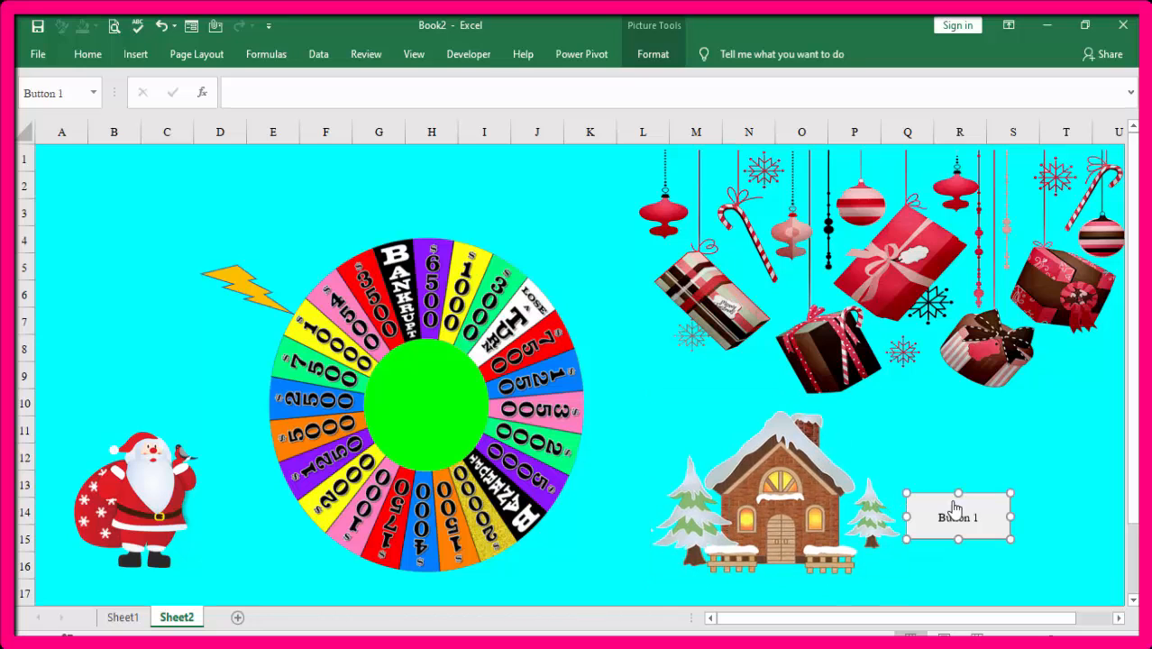
click(994, 358)
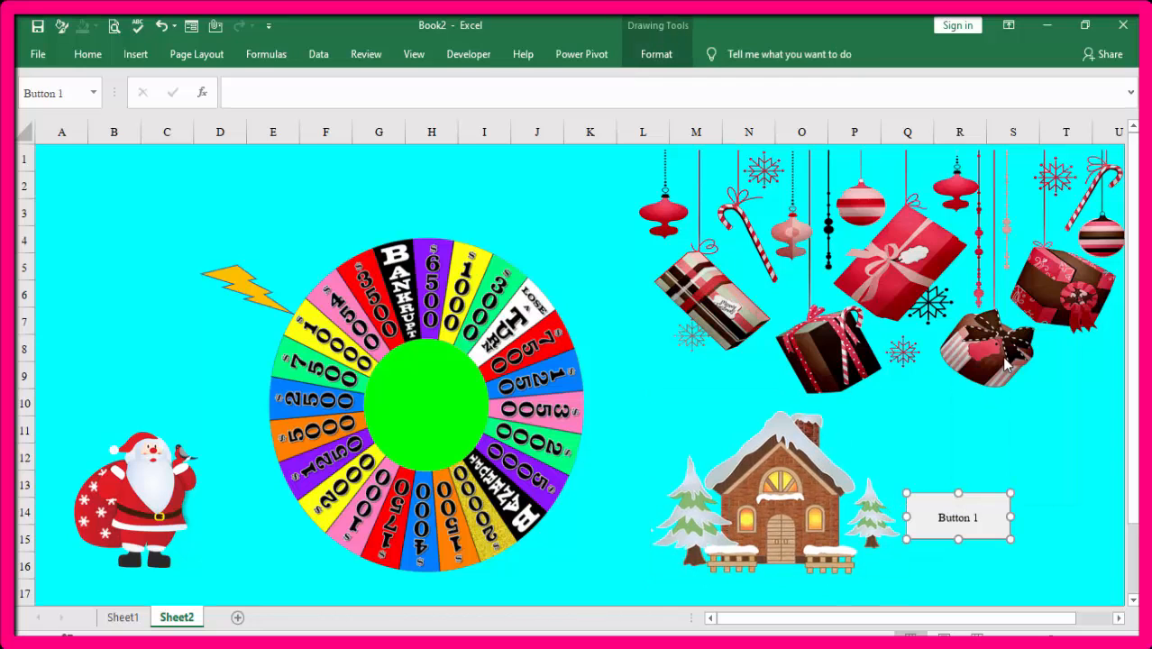
key(Delete)
drag(834, 484, 996, 485)
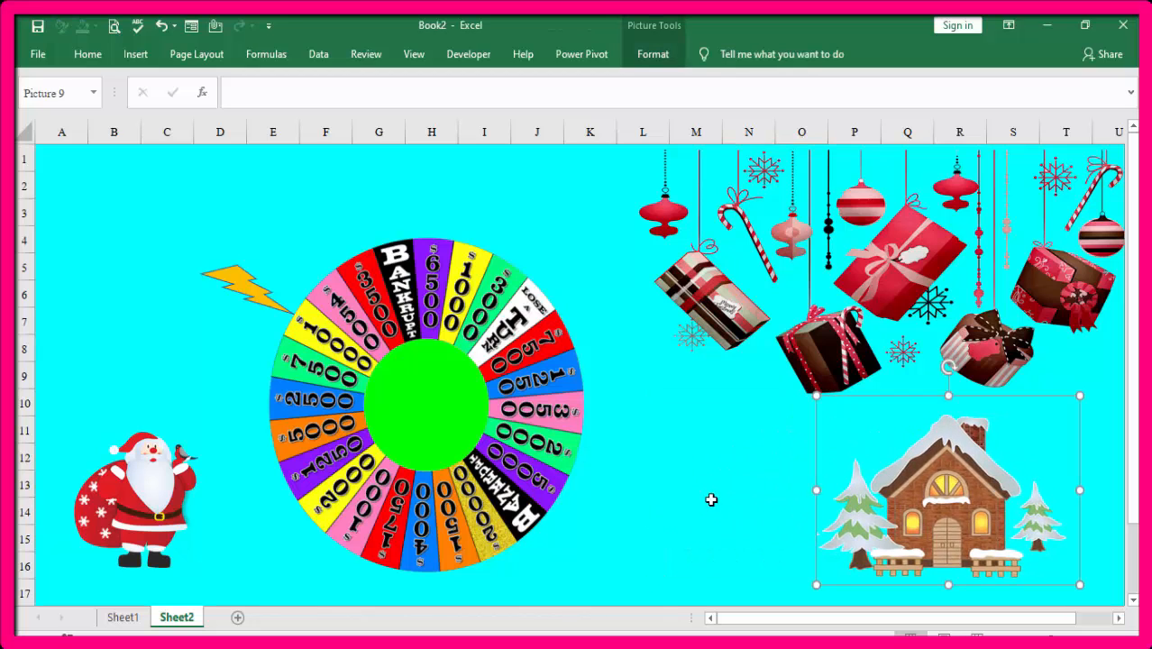
- Paste the cut button control back onto the sheet and place it over the front of the house picture, around rows 14 to 15
click(725, 487)
right_click(724, 486)
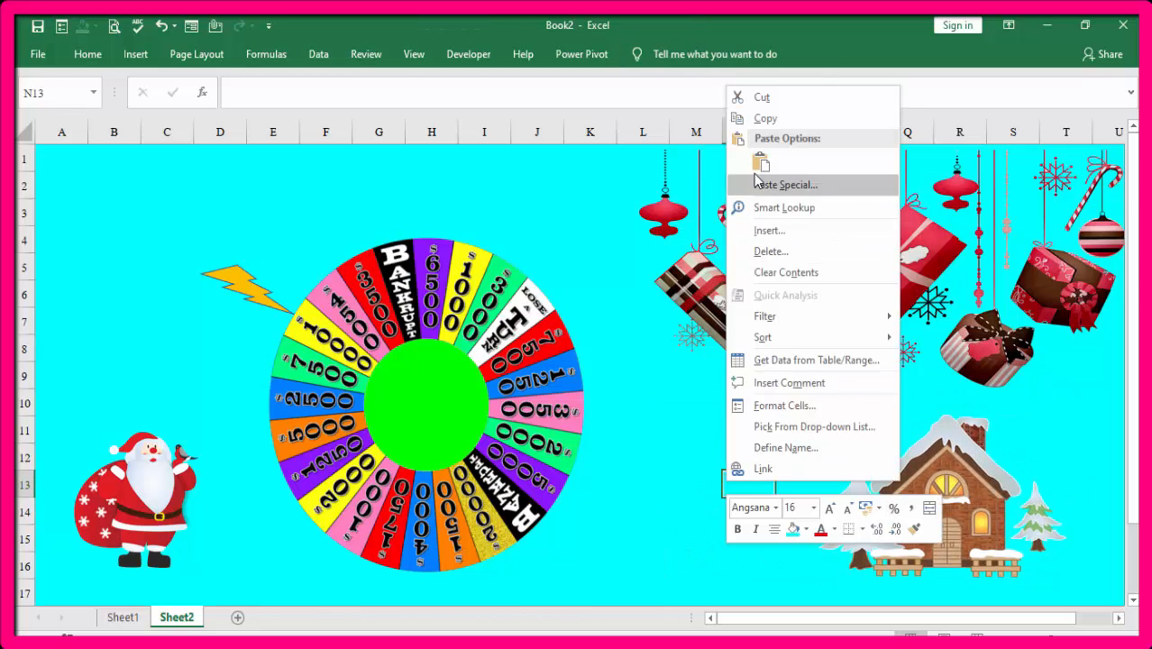
key(Escape)
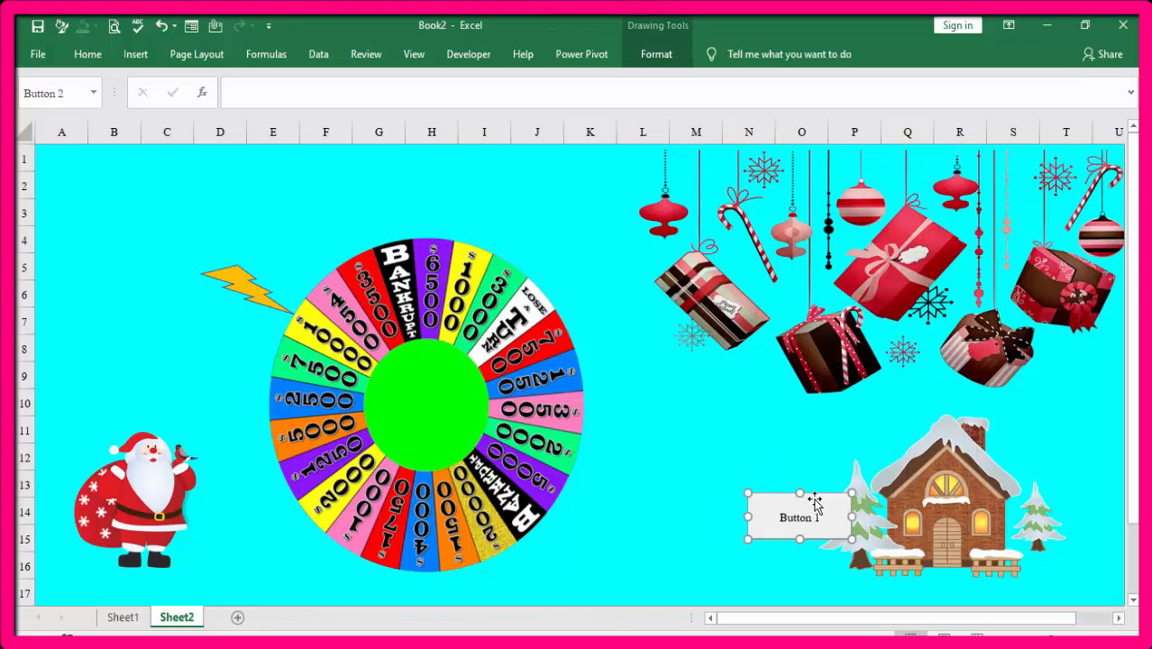
drag(815, 501, 962, 521)
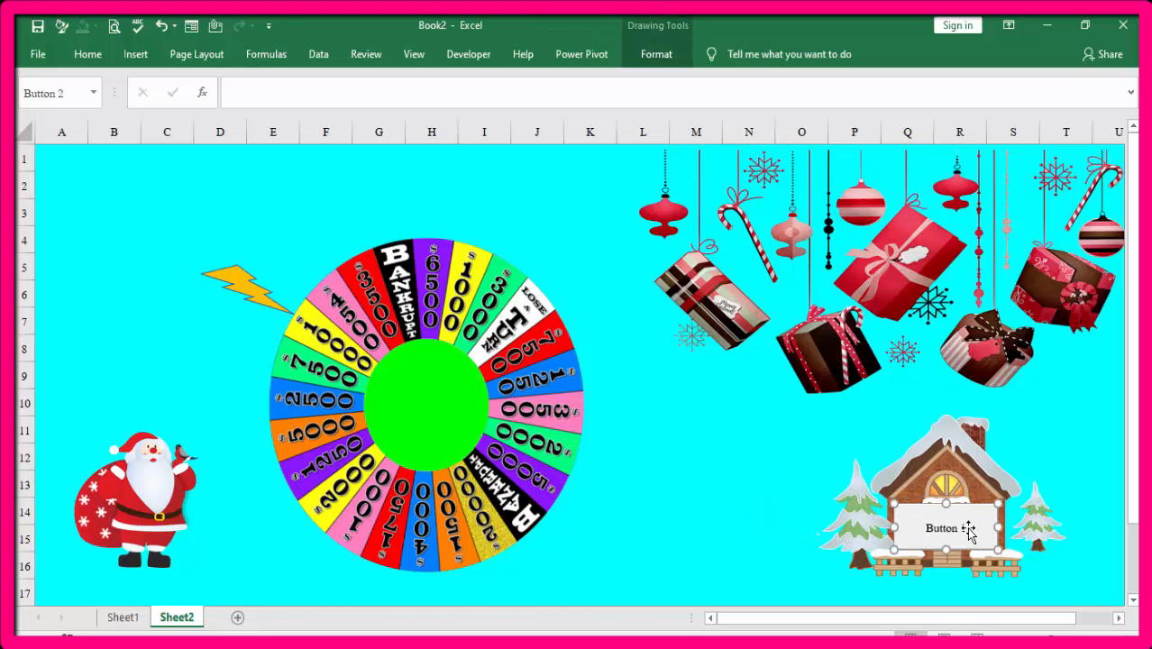
- Change the label of the button on the house to Spin and test it by spinning the wheel
right_click(968, 531)
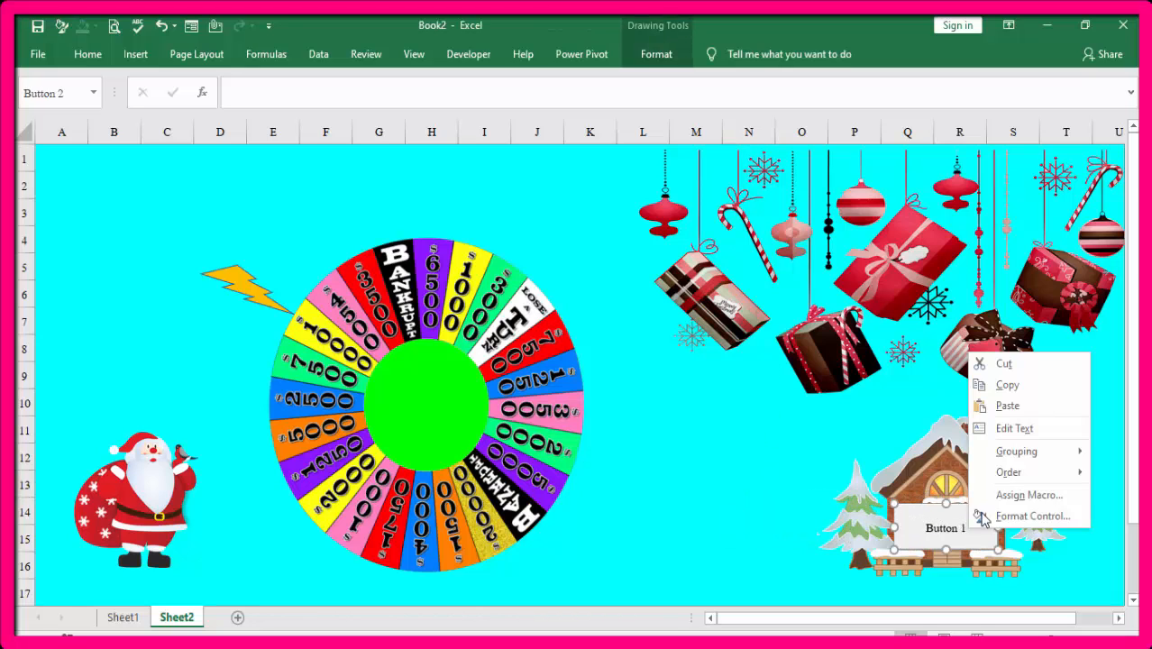
click(1022, 427)
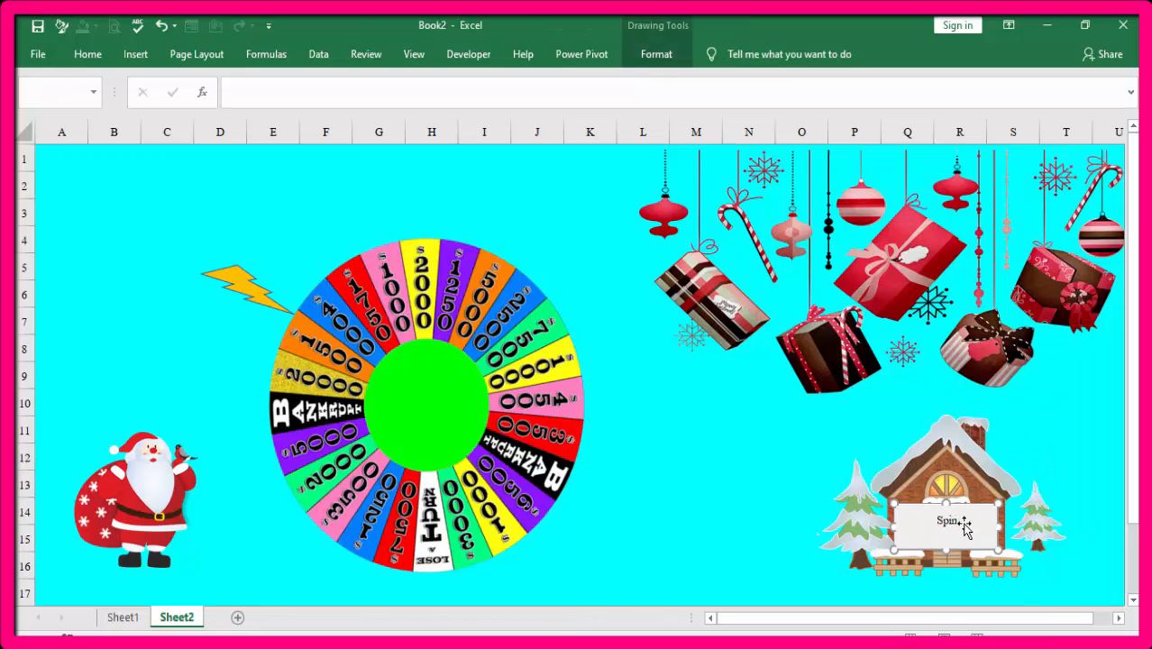
click(1088, 464)
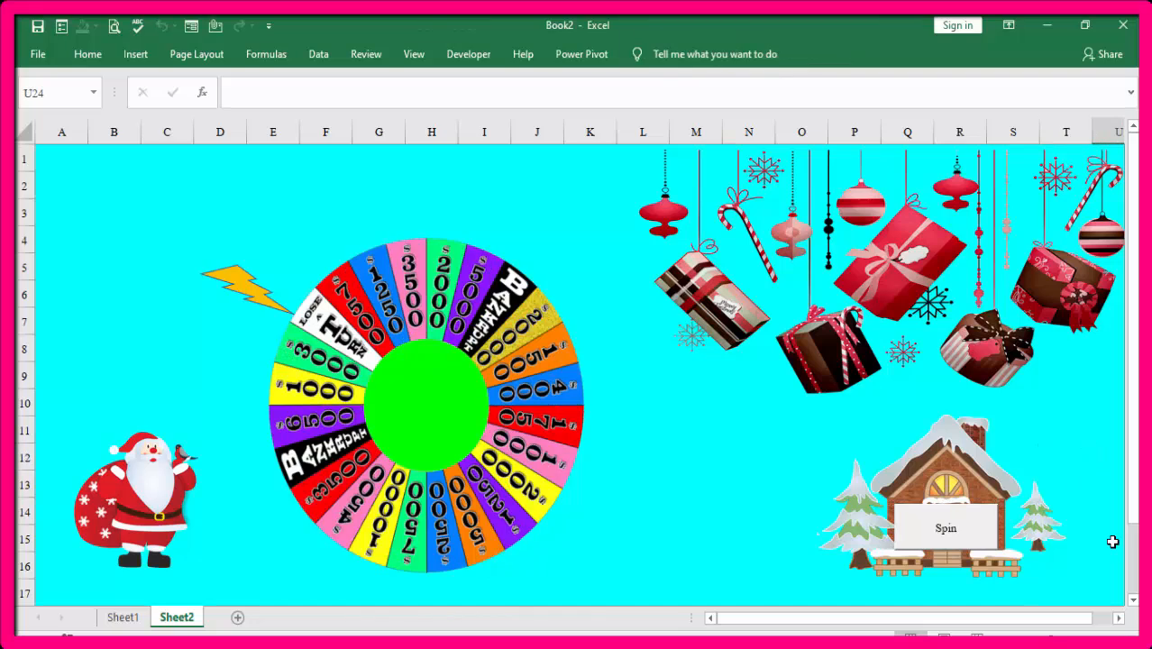
click(948, 537)
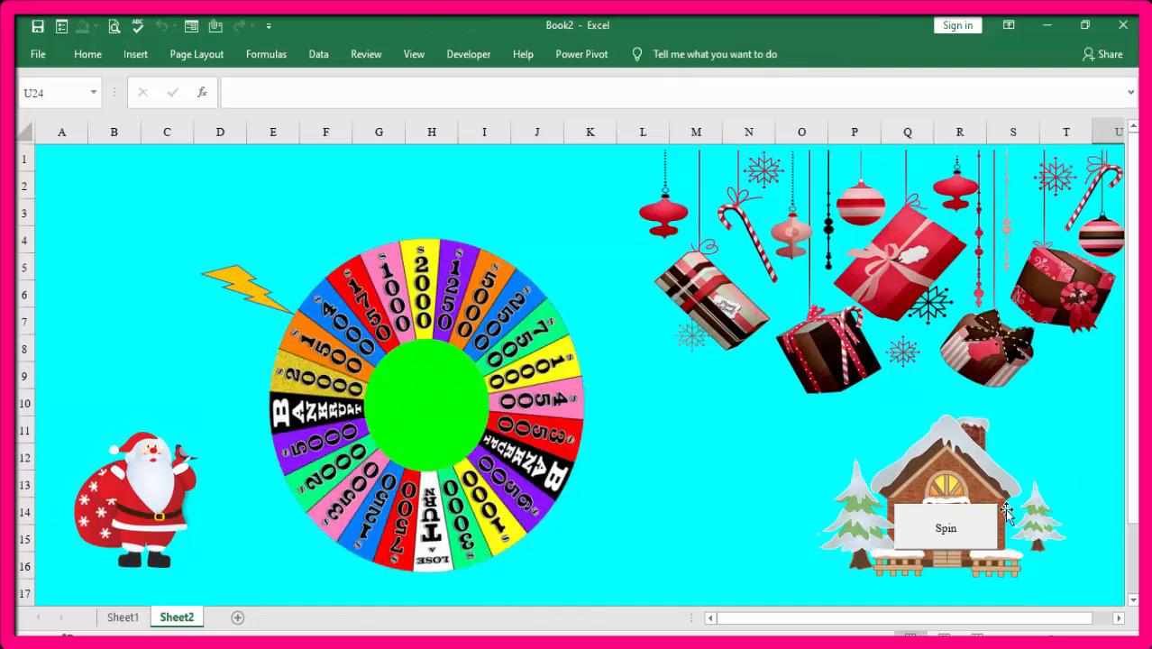